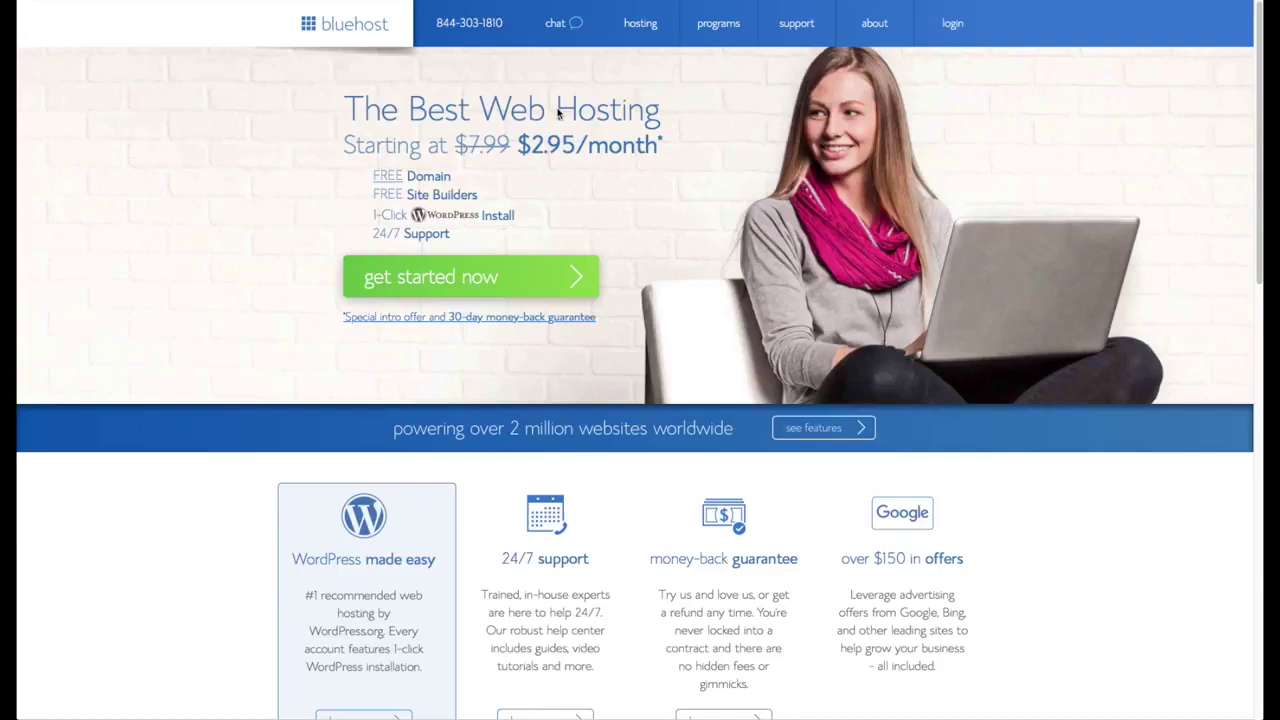
Start the hosting sign-up and scroll to compare the basic, plus and prime plans.
click(503, 289)
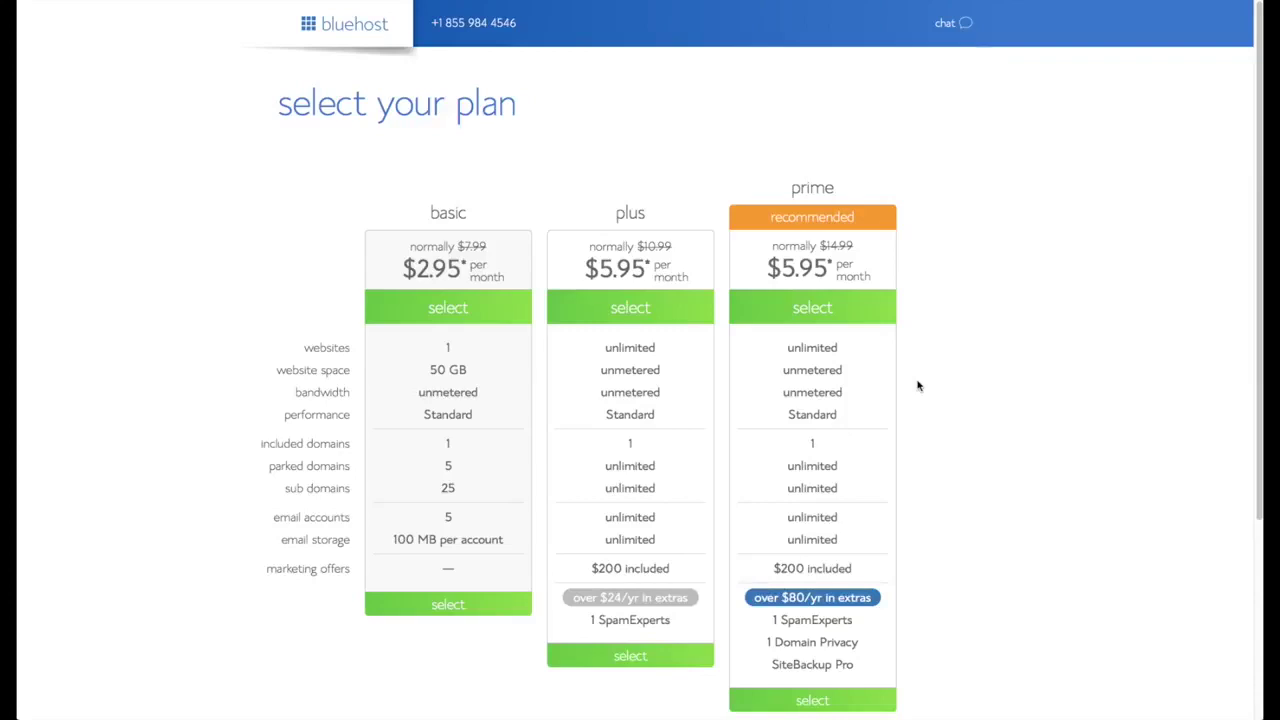
scroll(855, 428, down, 2)
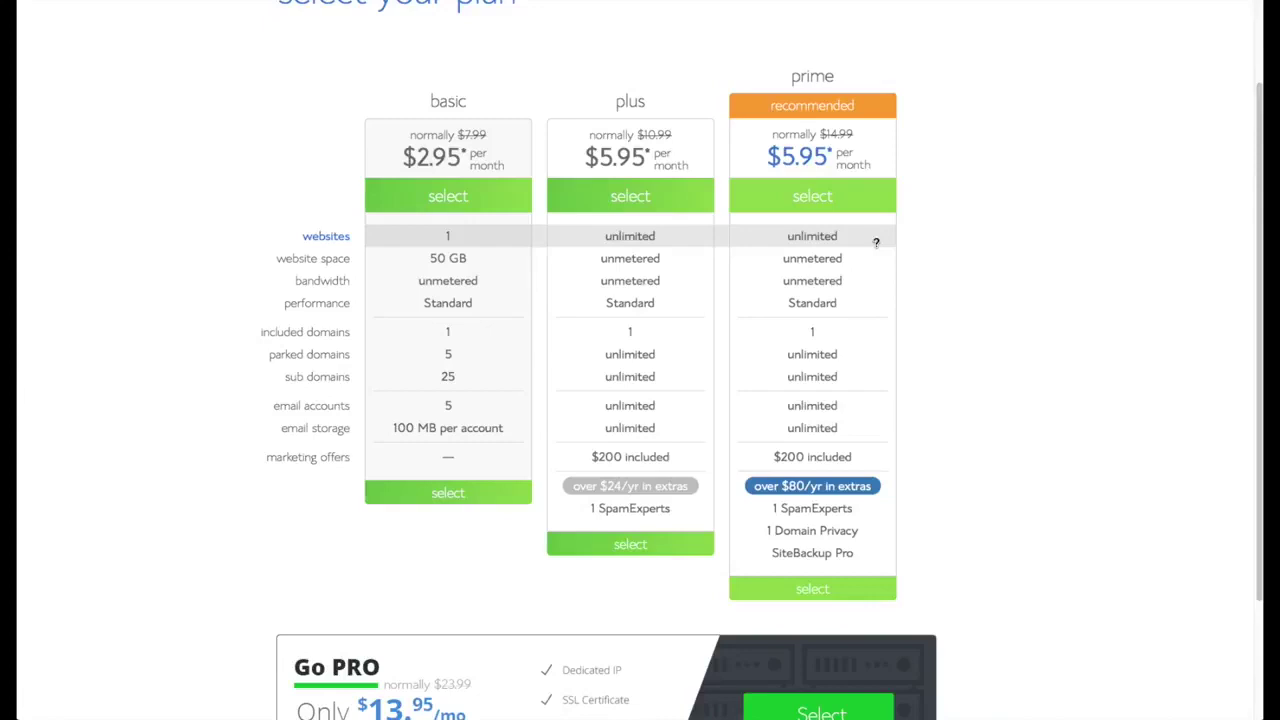
Pick the prime plan and claim the new domain surftownshop.com.
click(872, 207)
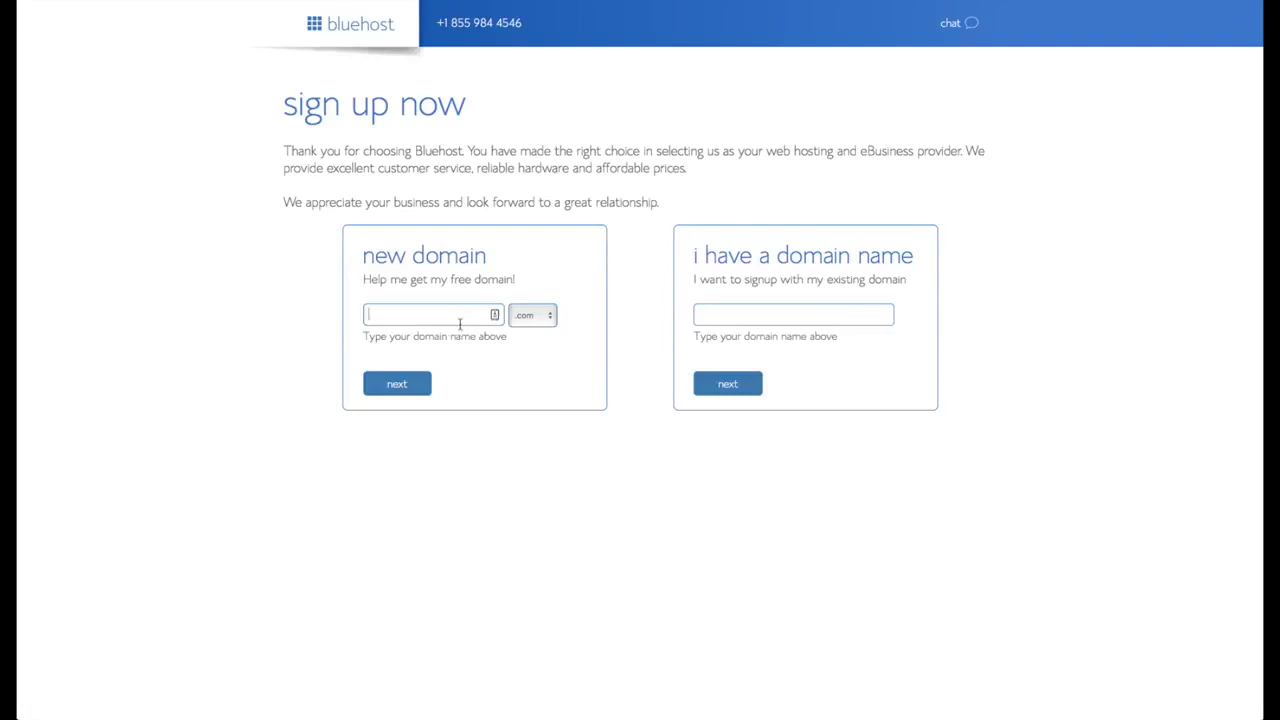
text(surftownshop)
click(400, 390)
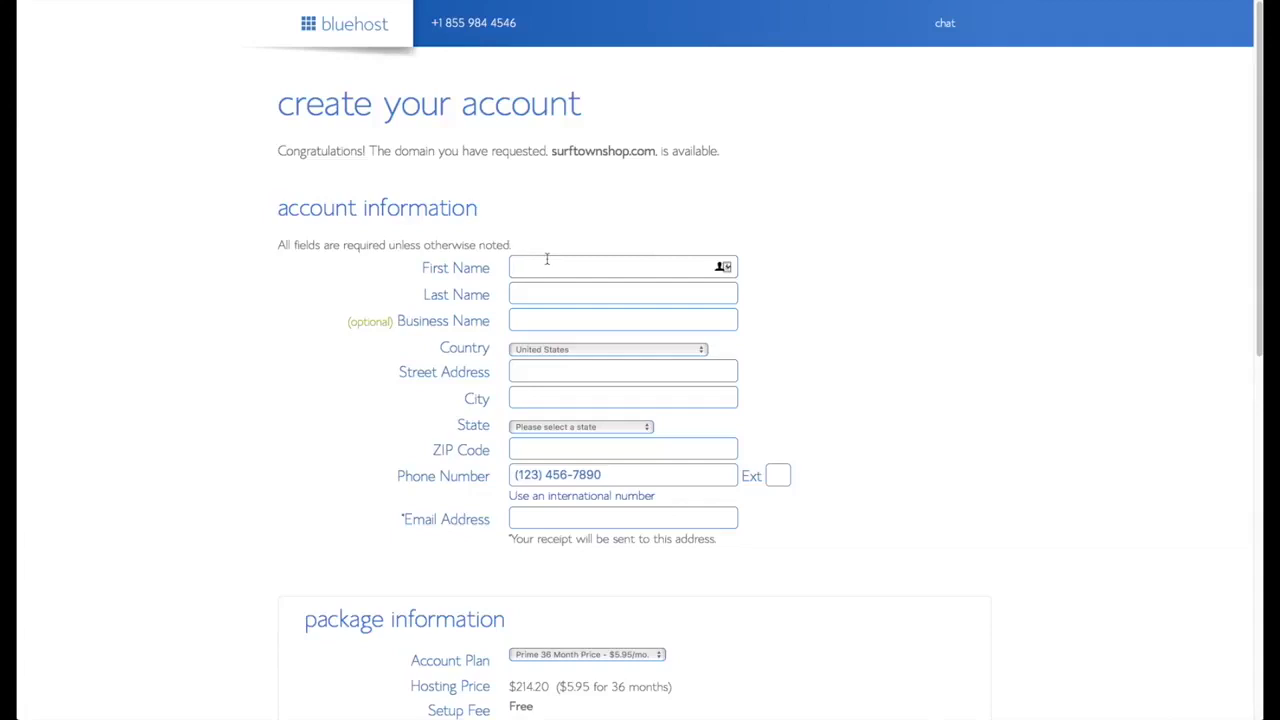
Enter the account holder's first name, last name and e-mail, then start the card details.
key(Tab)
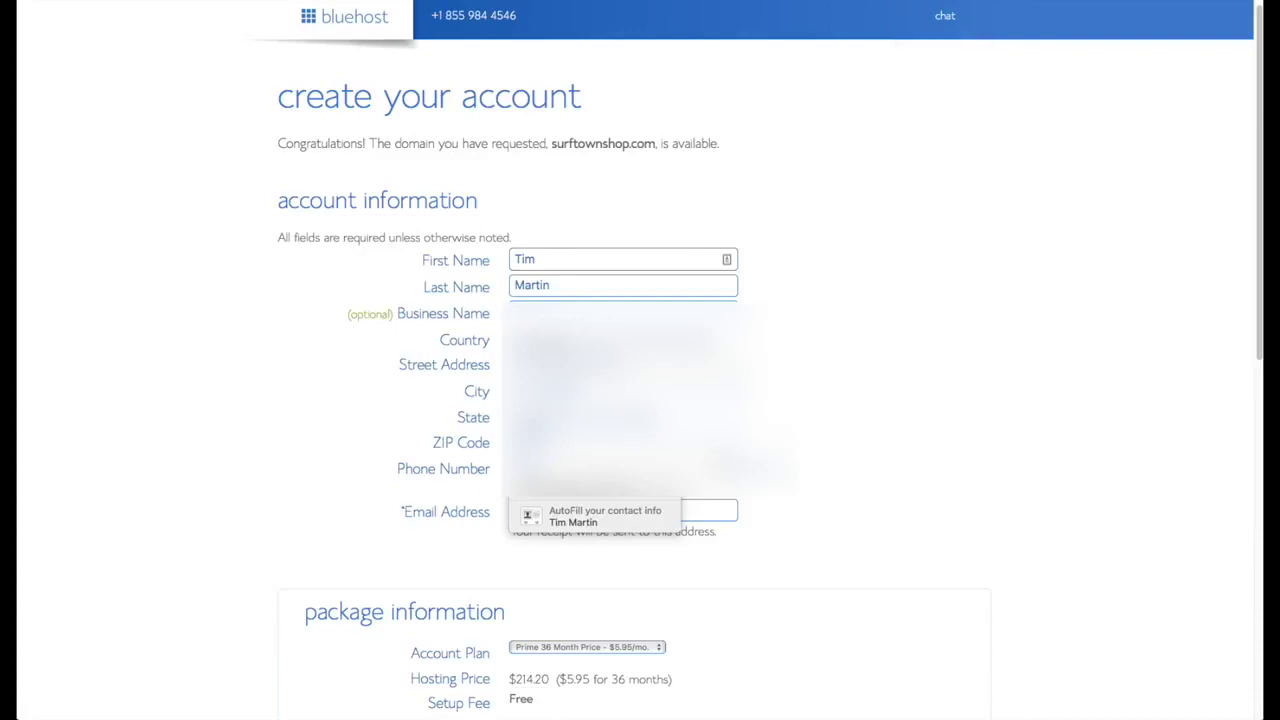
click(594, 514)
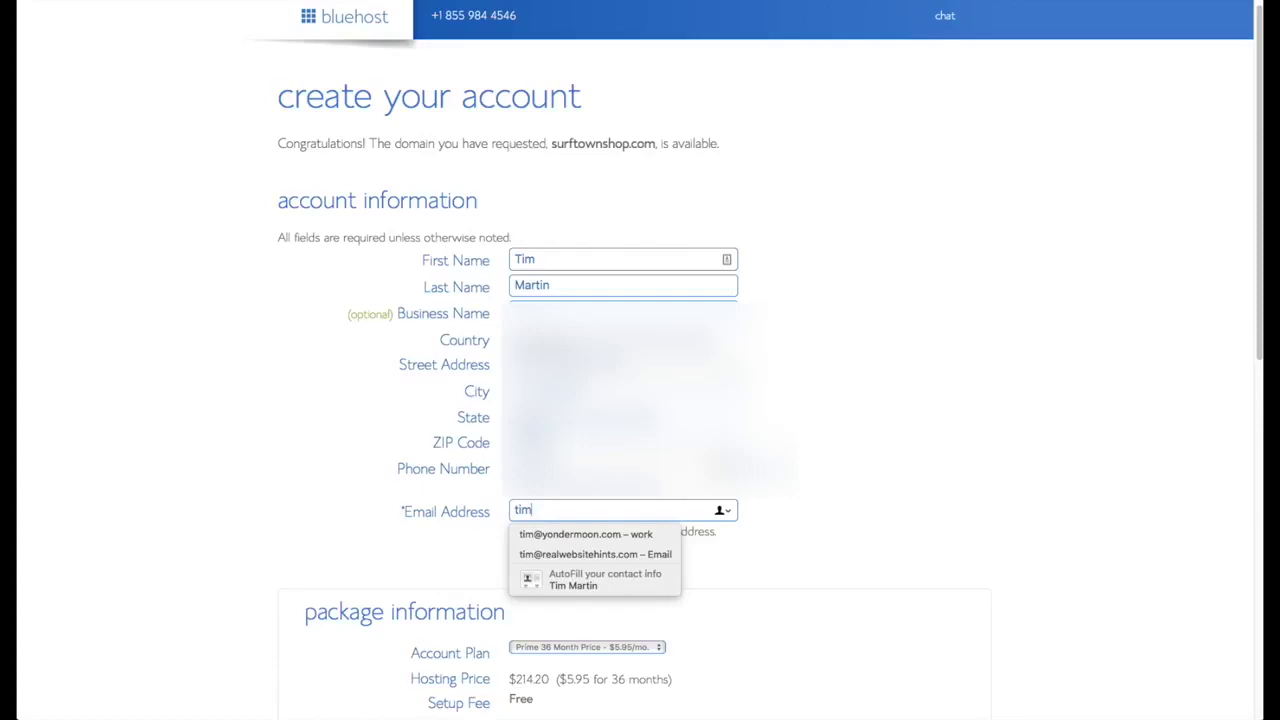
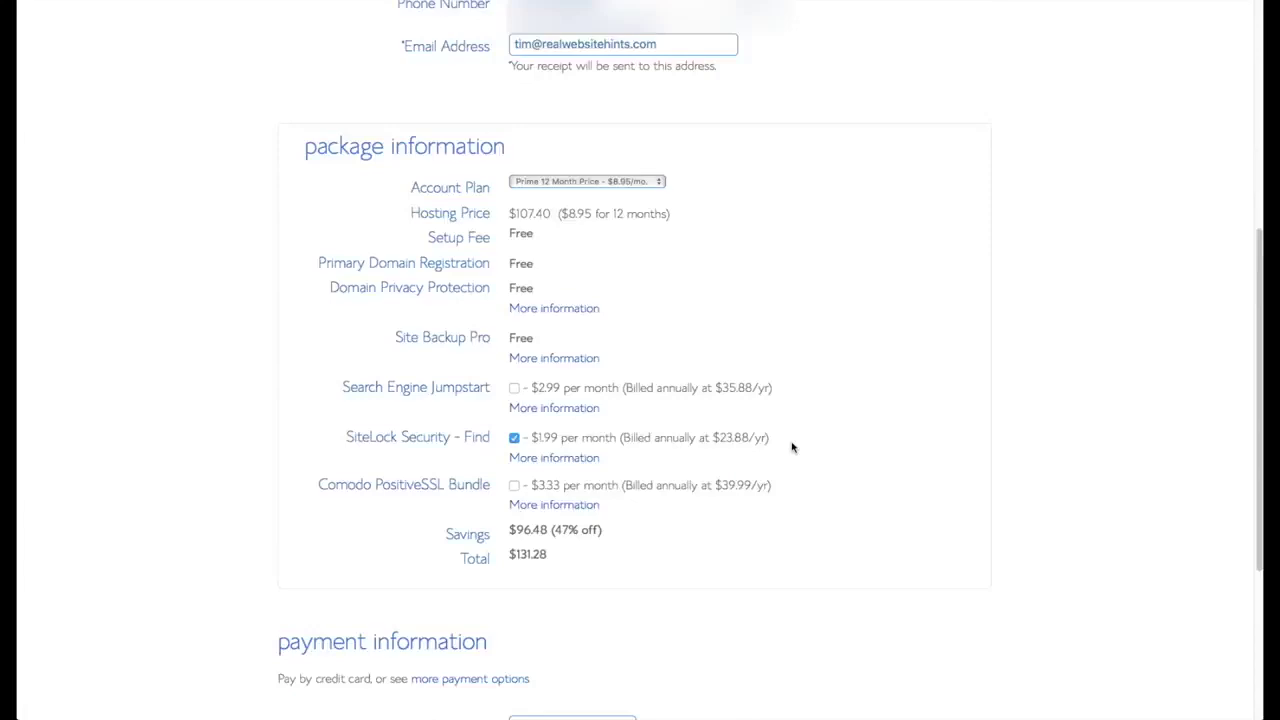
scroll(794, 446, down, 4)
click(585, 485)
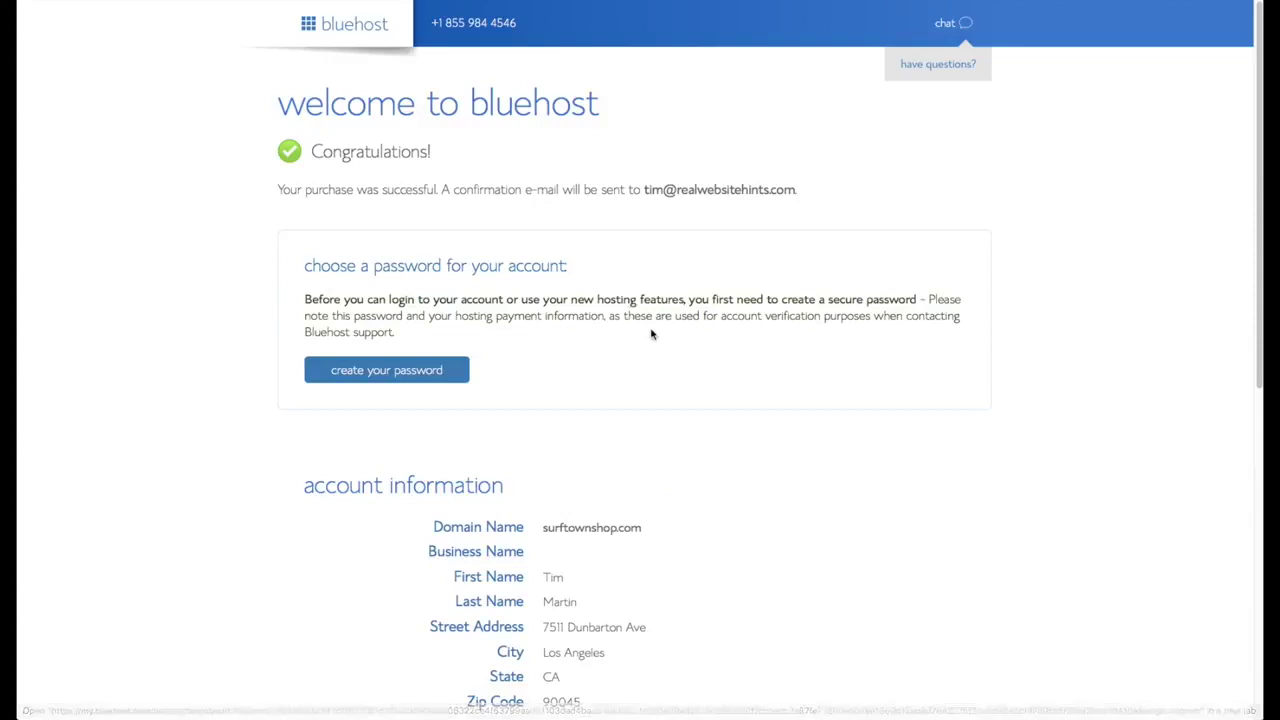
Set a password-manager-generated account password, confirm it, accept the terms and submit.
scroll(651, 335, down, 1)
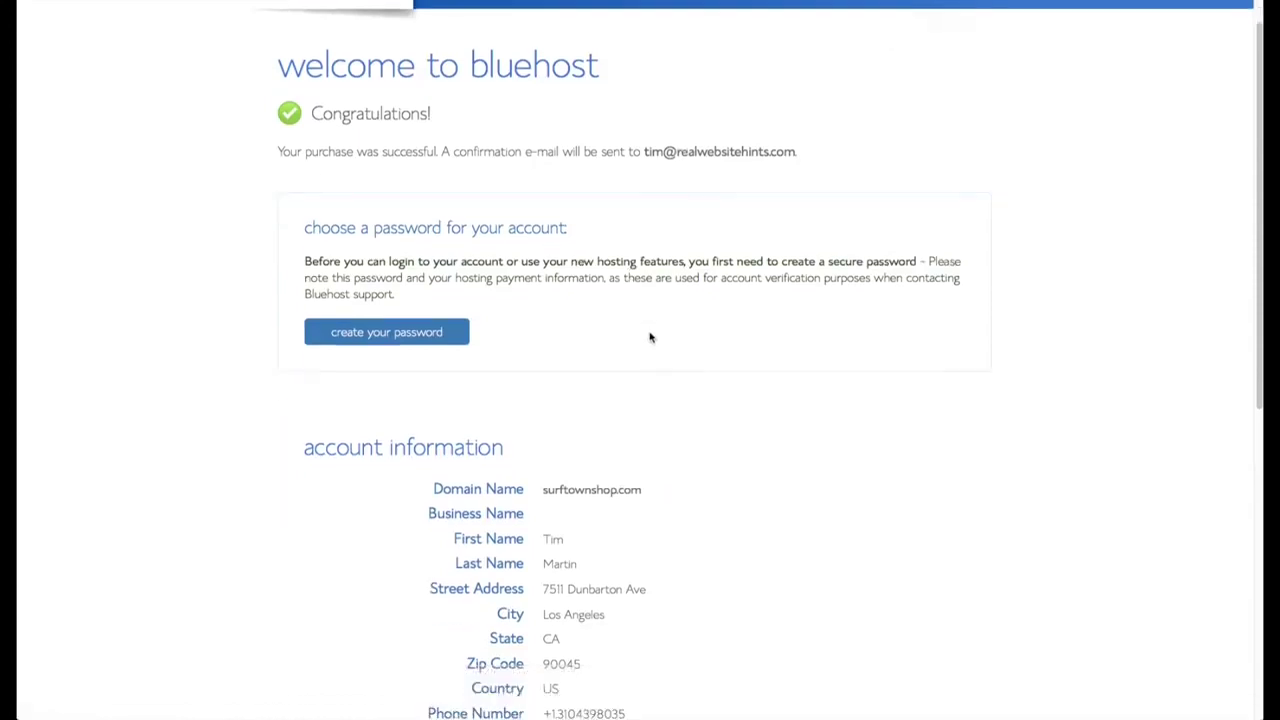
click(418, 323)
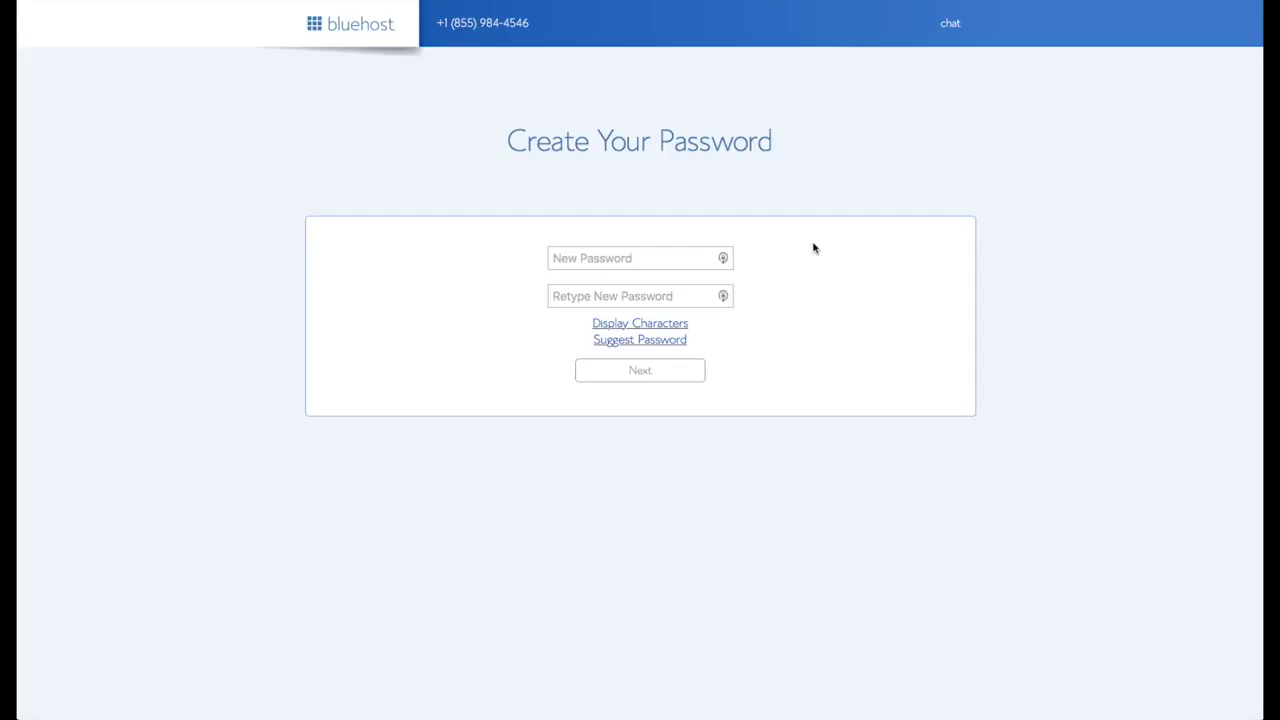
click(725, 259)
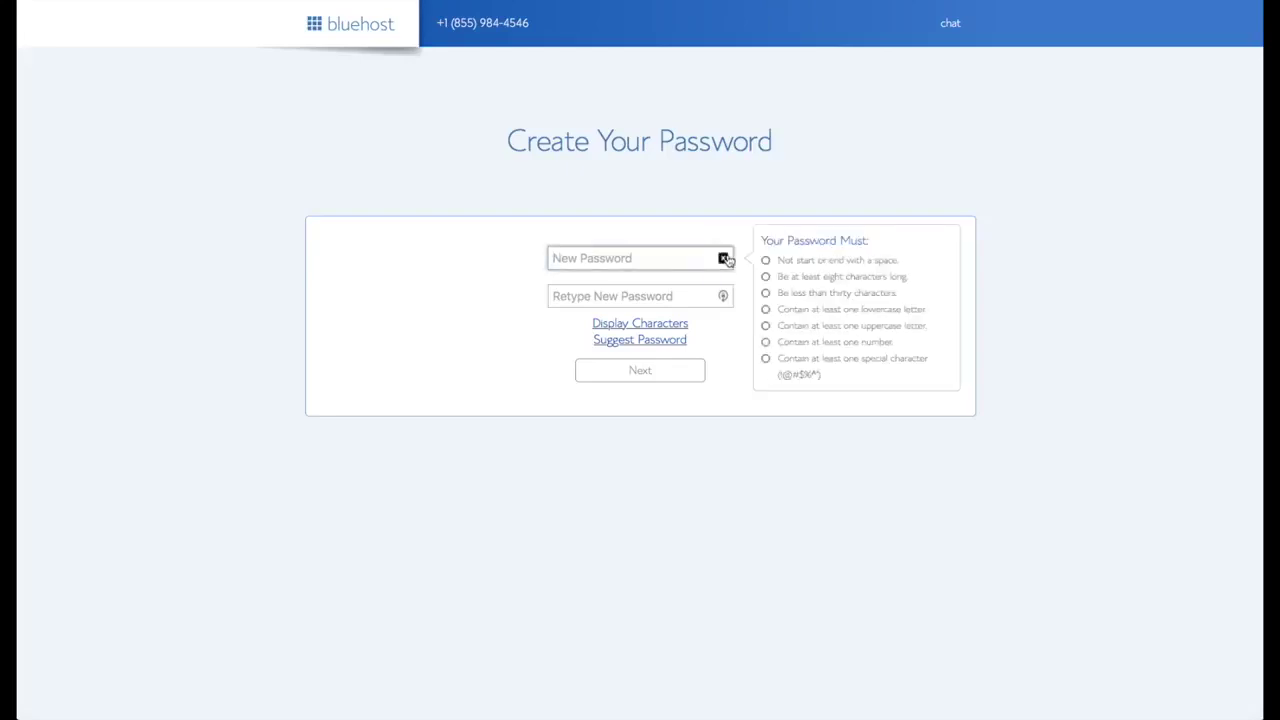
click(725, 259)
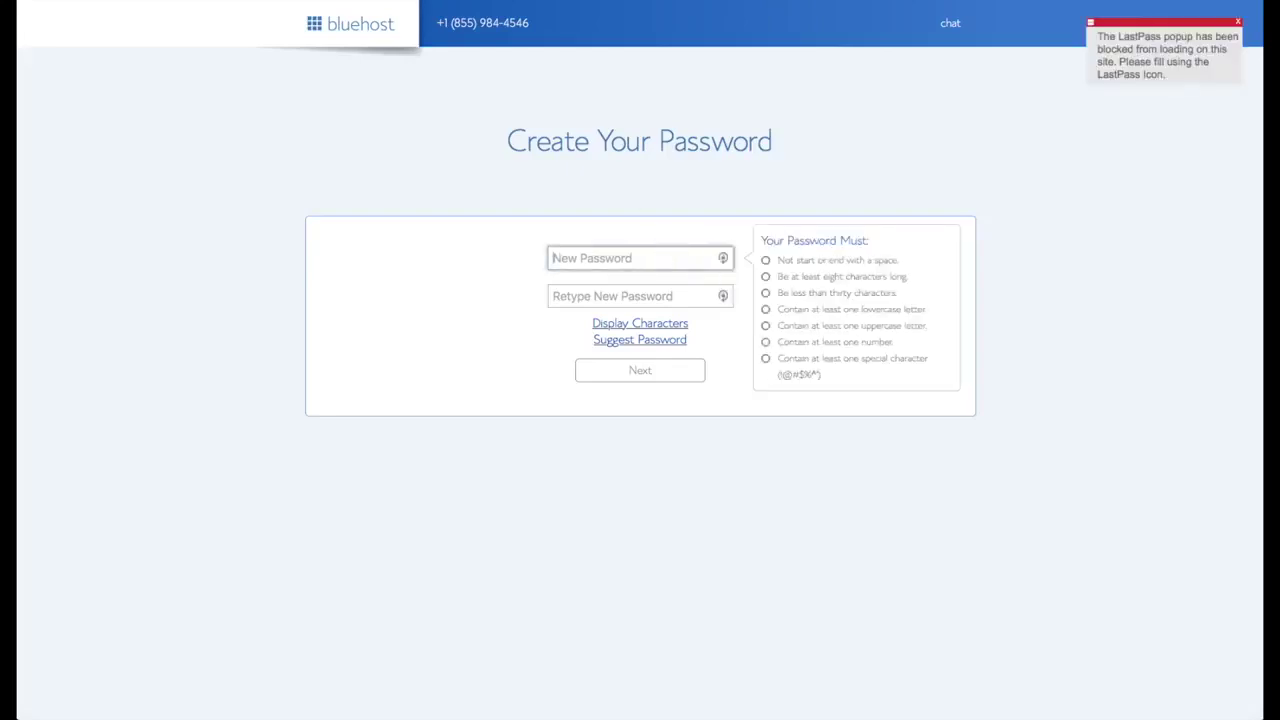
click(455, 171)
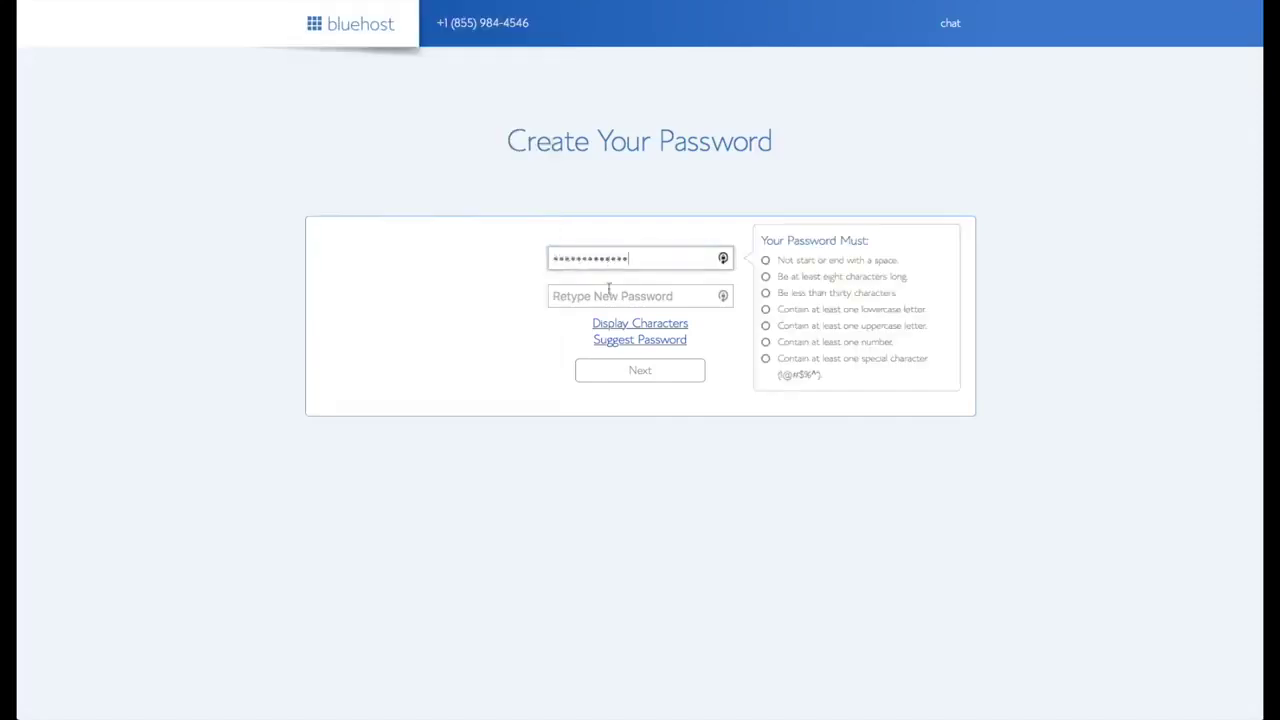
click(608, 294)
key(ctrl+v)
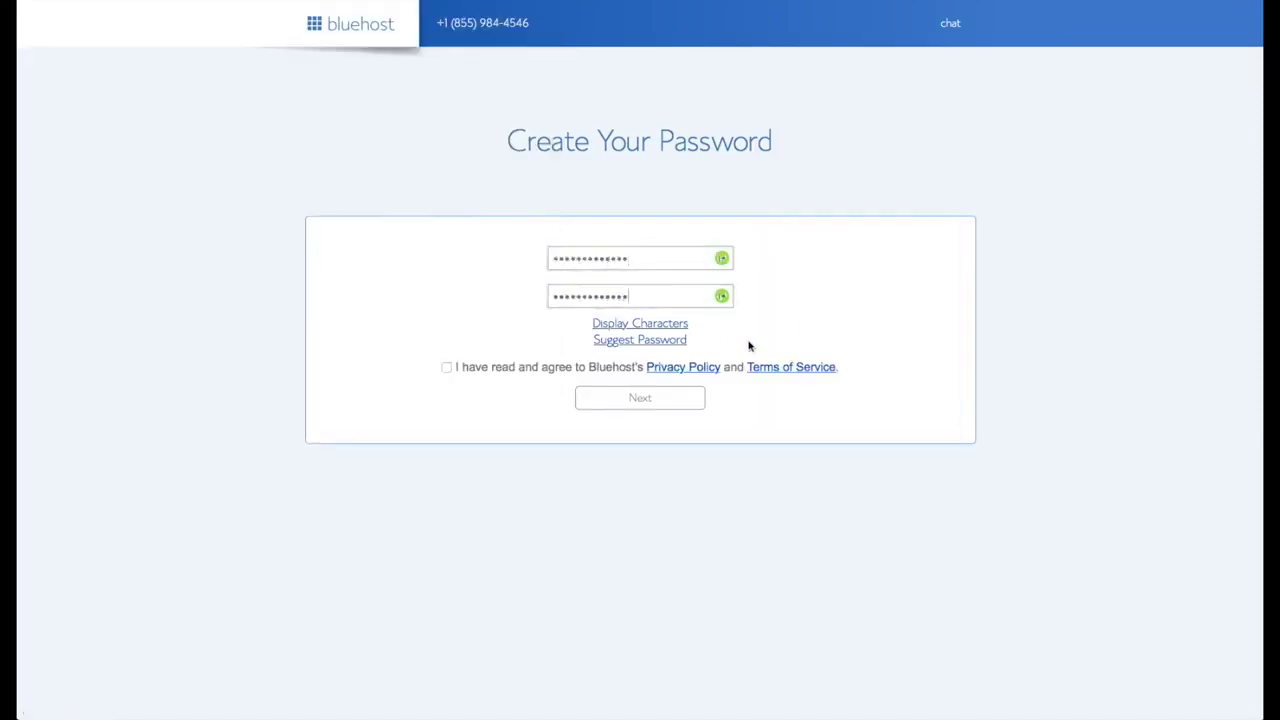
click(446, 367)
click(639, 404)
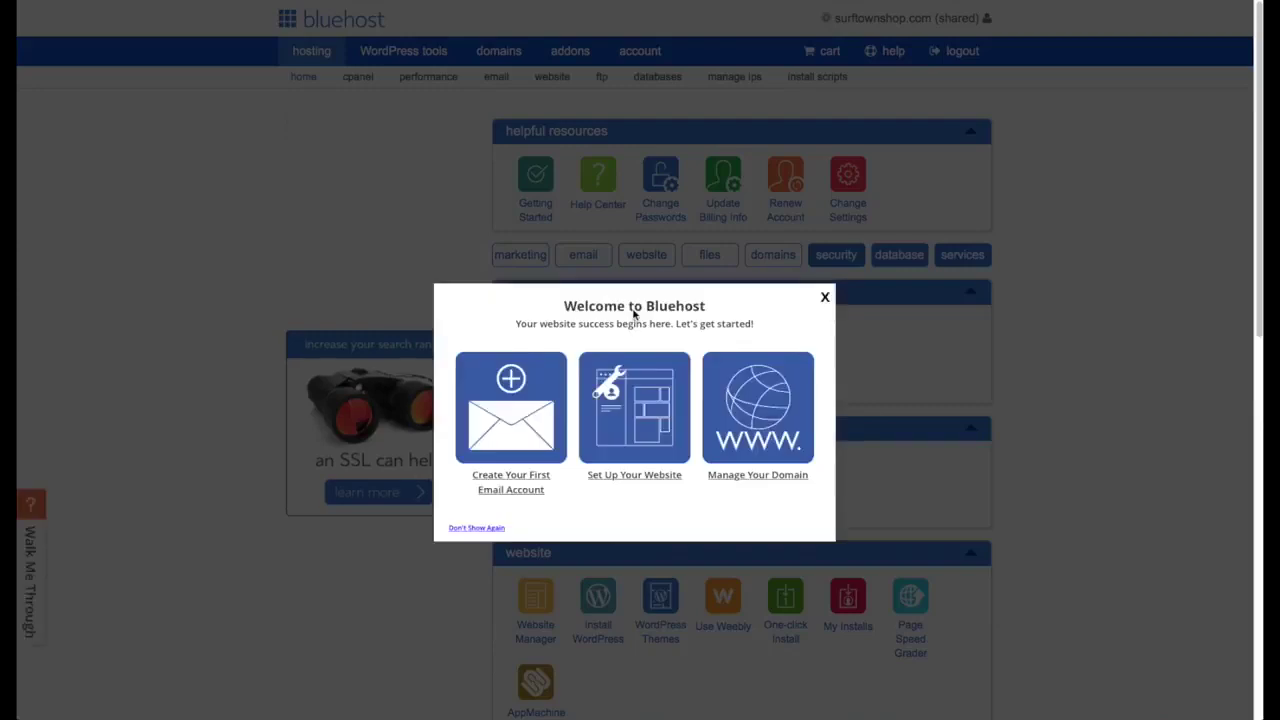
Close the Welcome to Bluehost popup and choose Install WordPress.
click(823, 296)
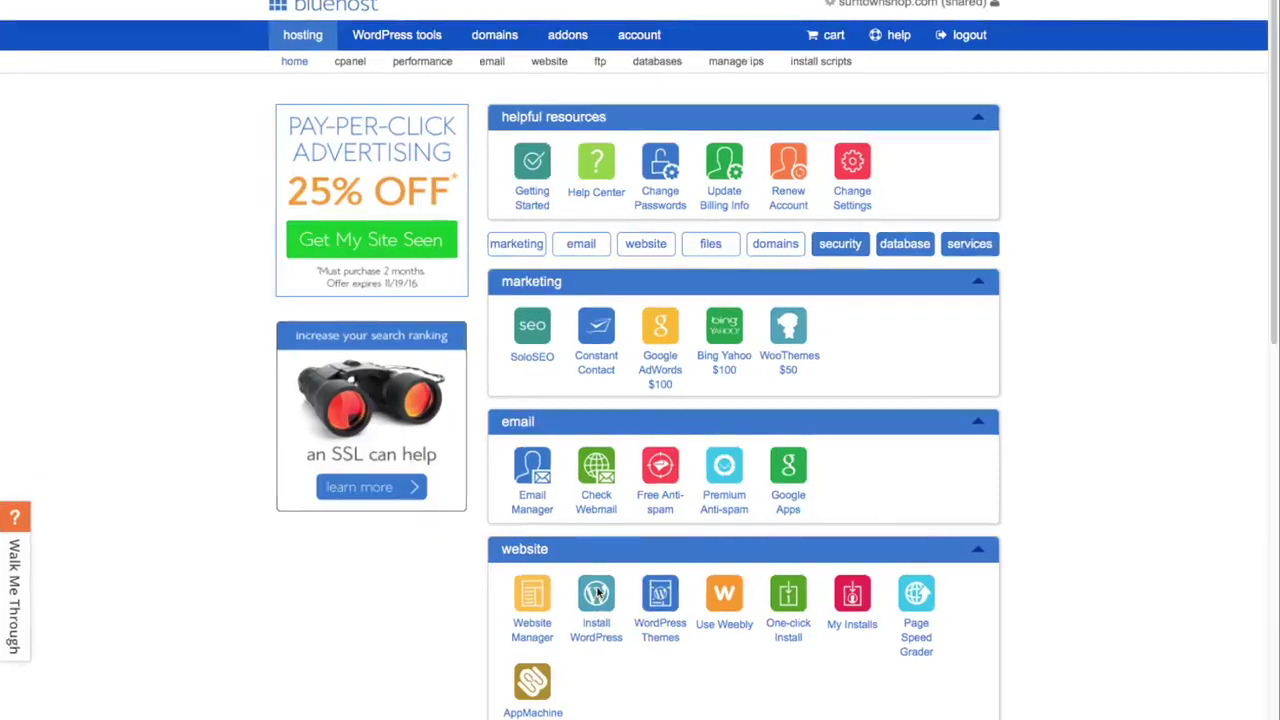
click(598, 592)
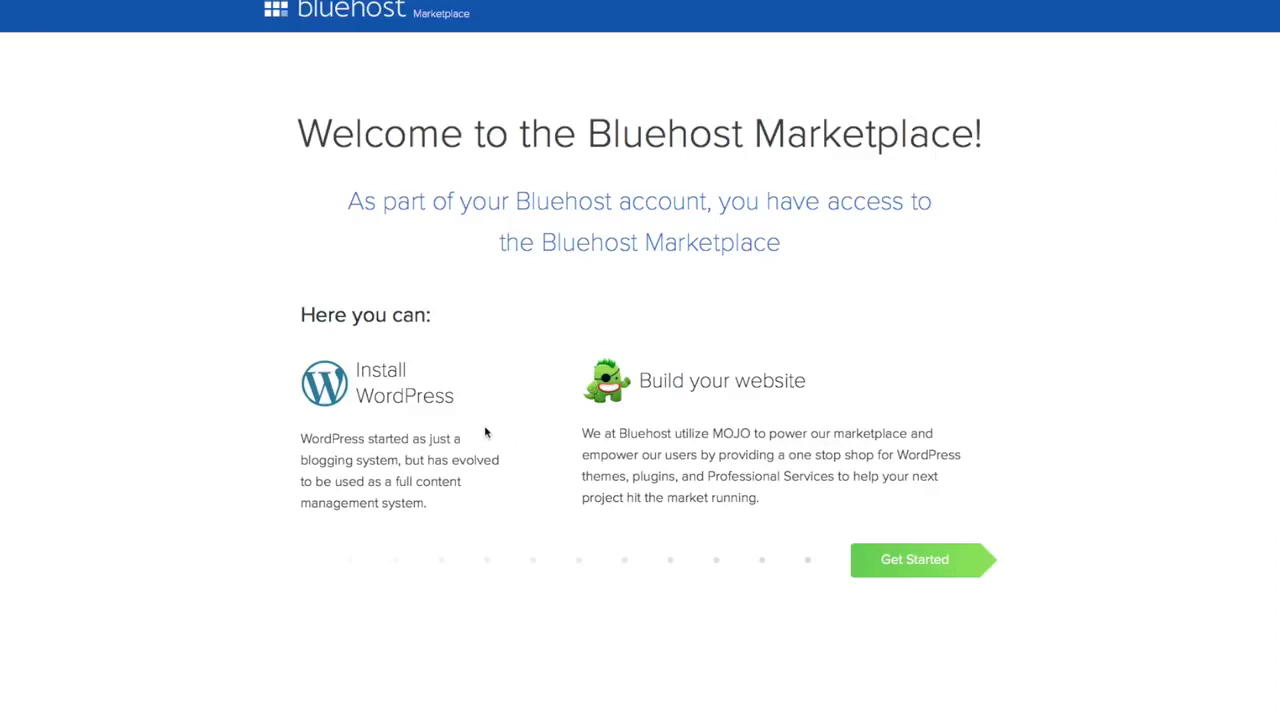
click(920, 561)
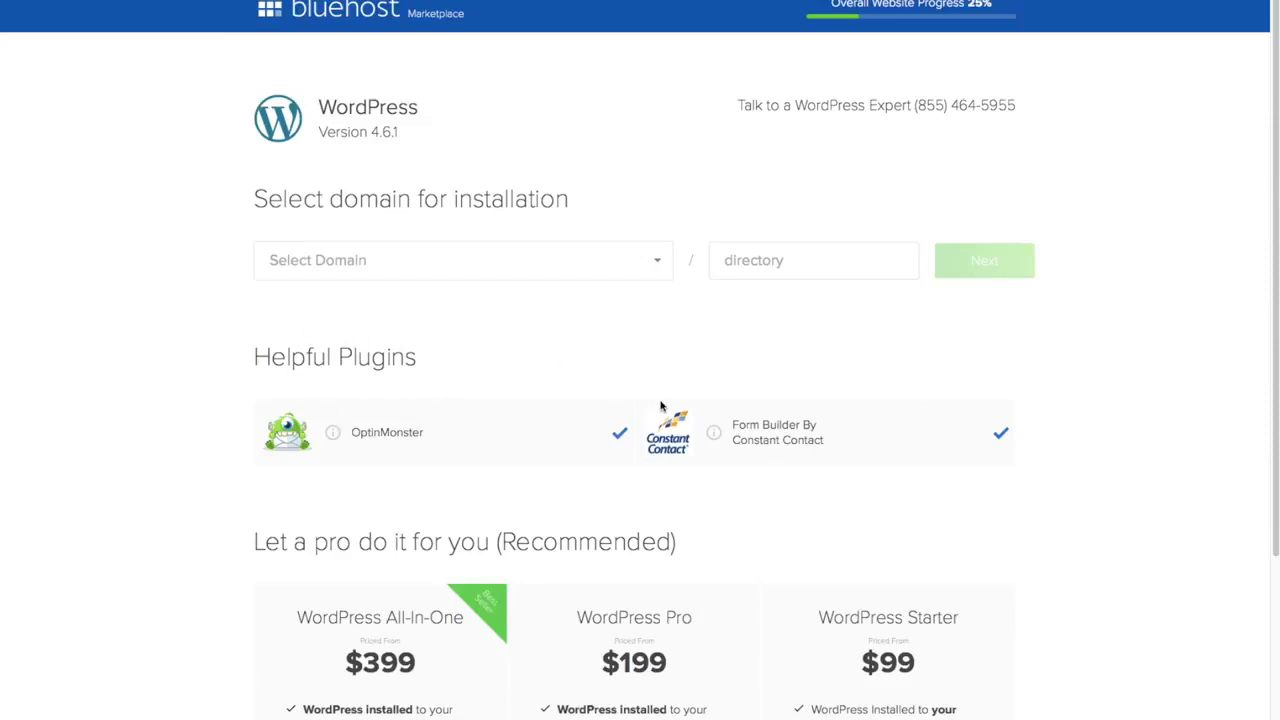
click(620, 432)
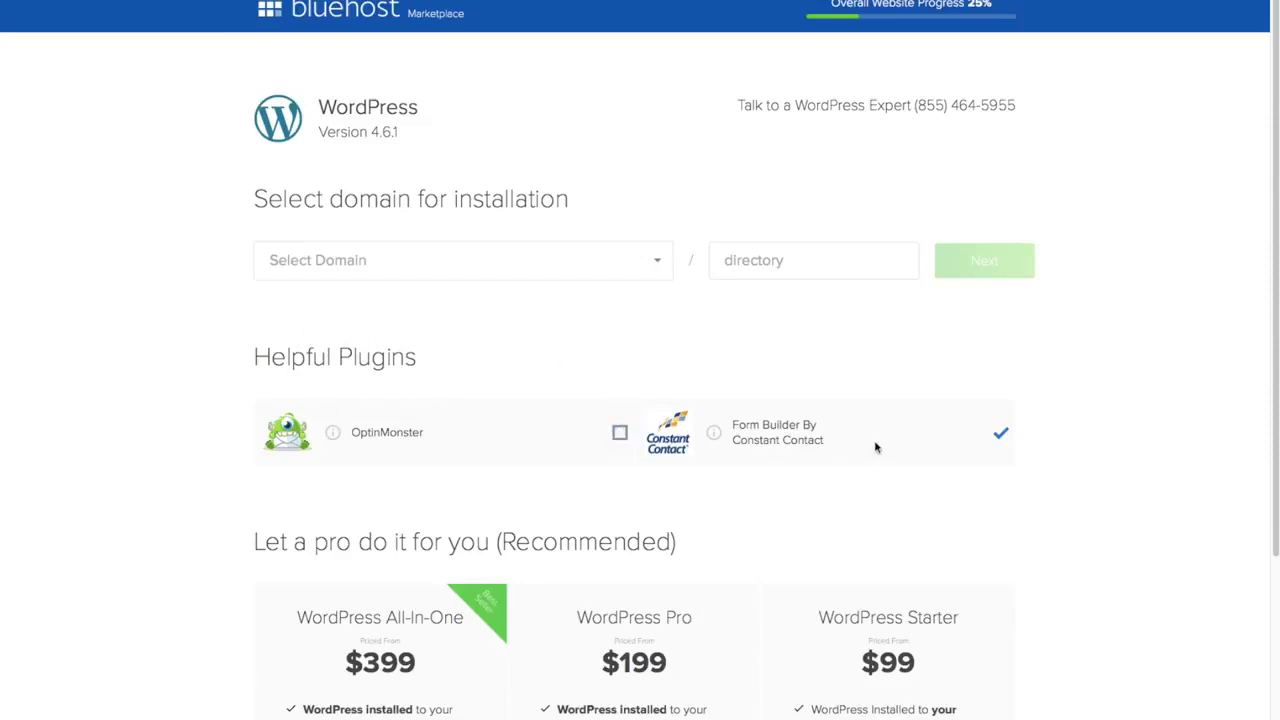
click(1001, 433)
click(660, 265)
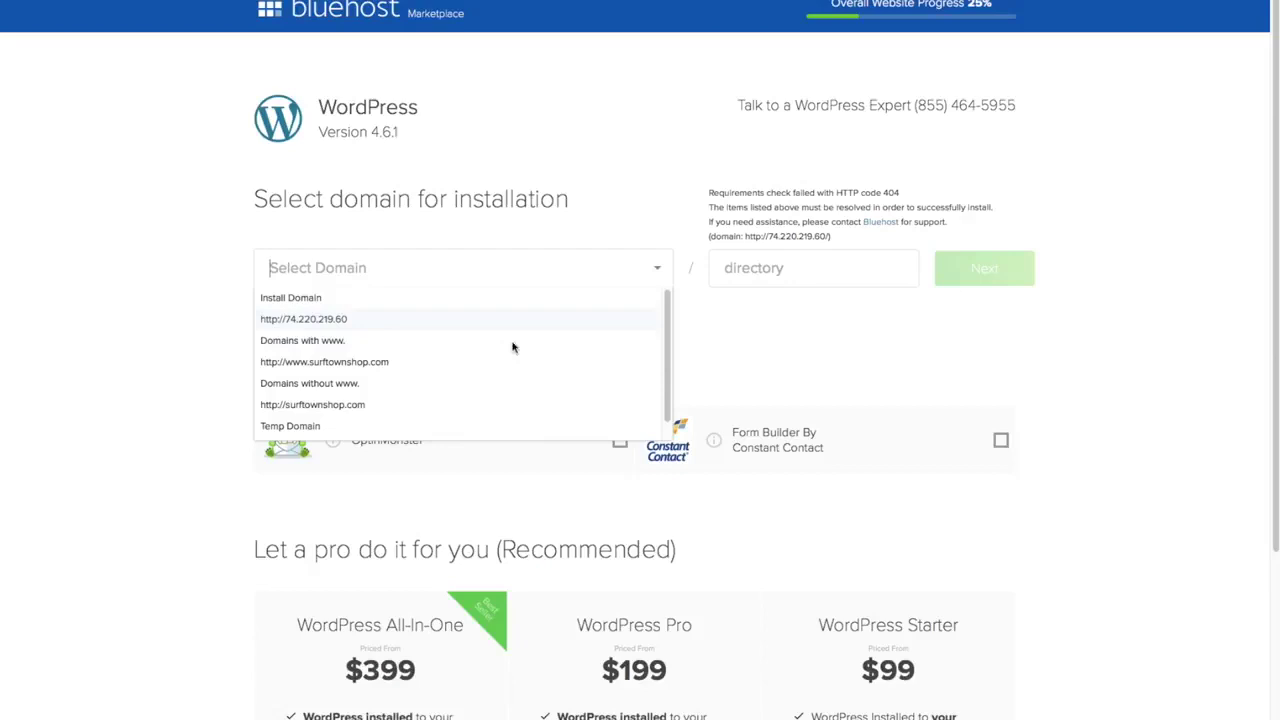
click(407, 374)
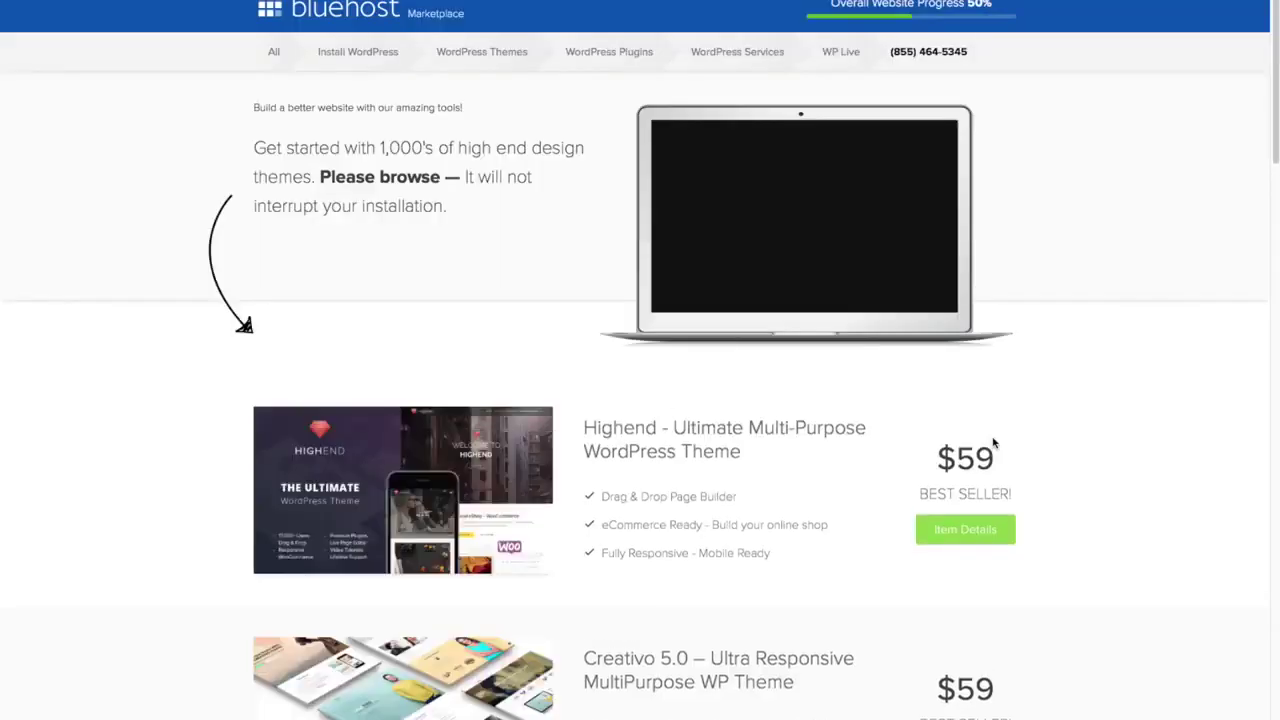
Browse the marketplace themes while WordPress installs, then scroll back to the top.
scroll(993, 443, up, 2)
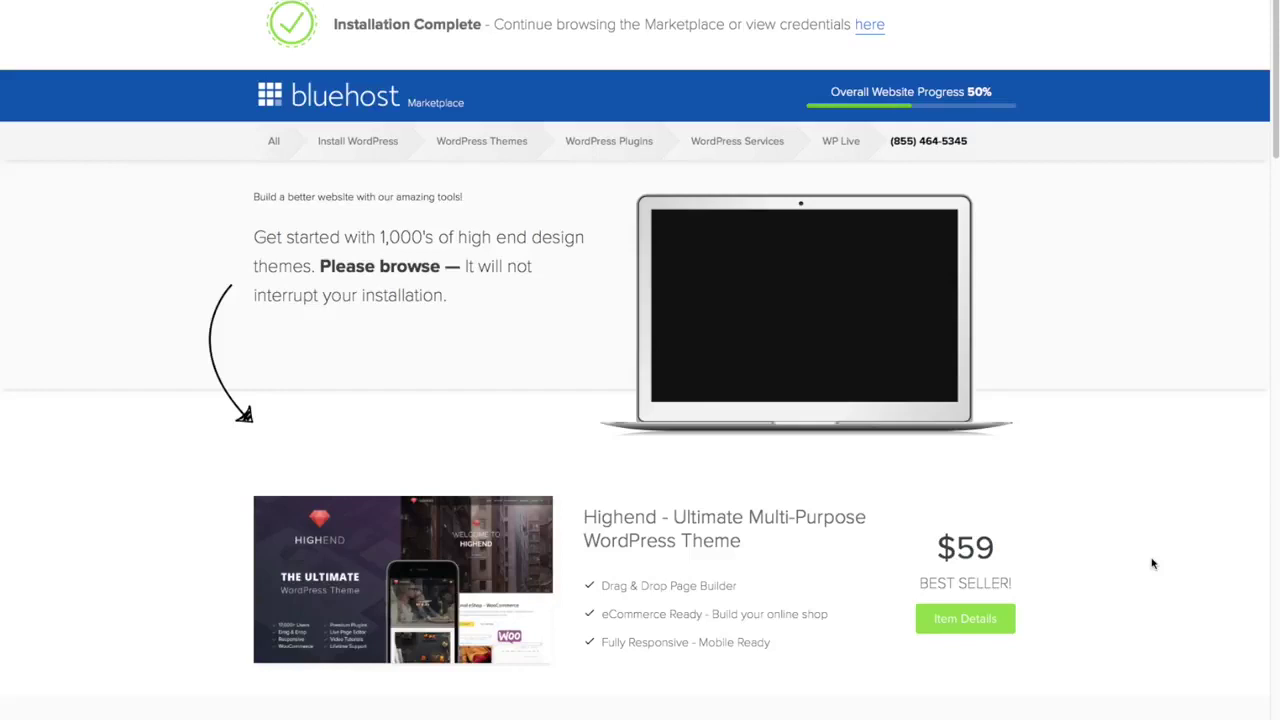
scroll(1146, 554, down, 3)
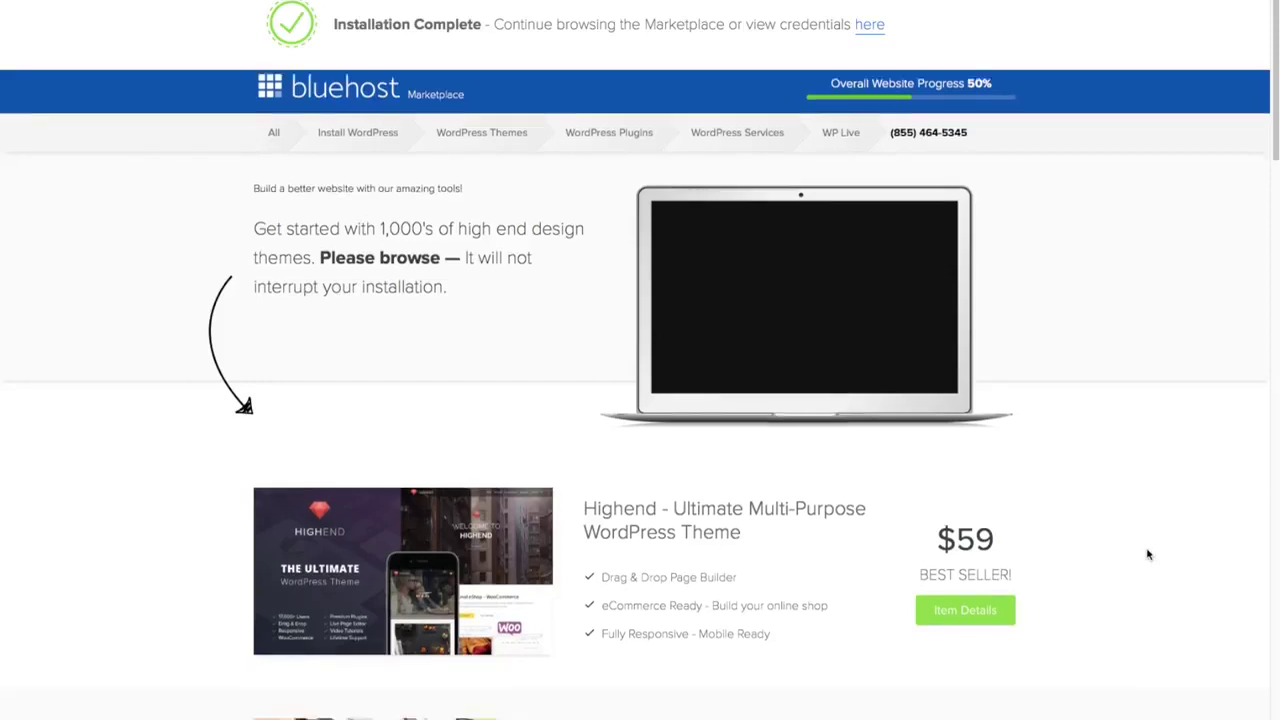
scroll(1146, 554, down, 2)
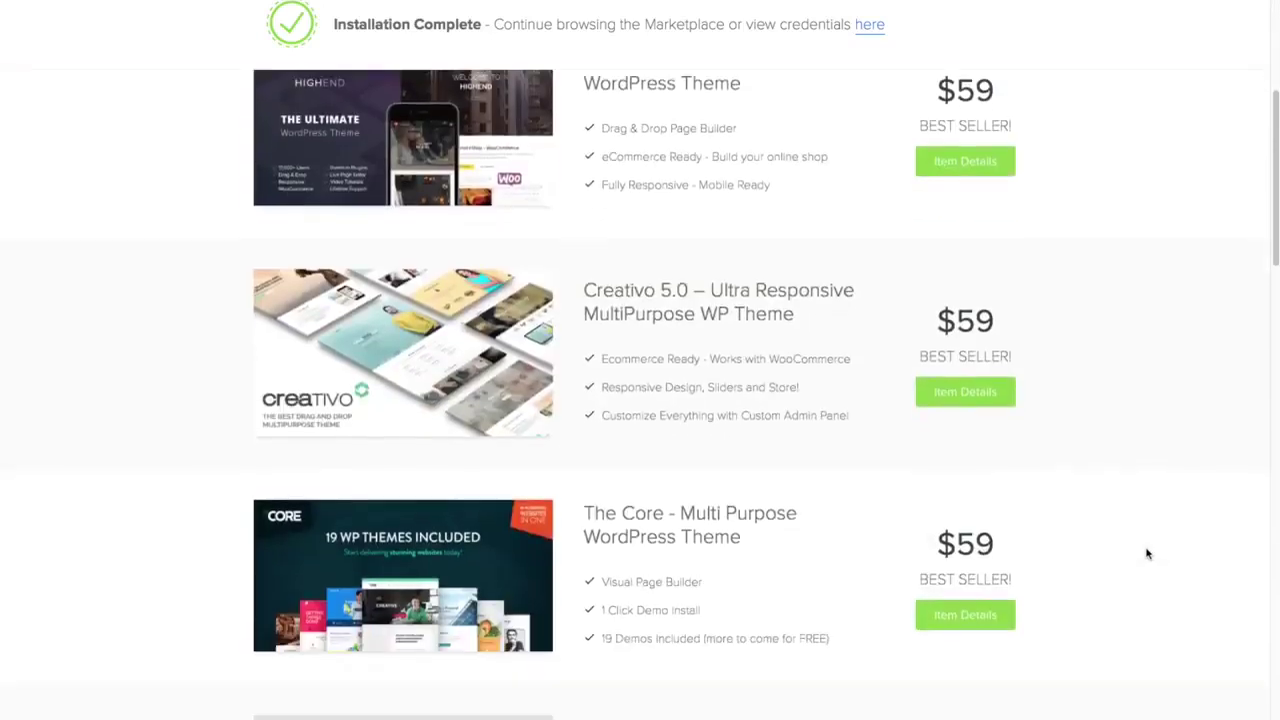
scroll(1146, 554, down, 1)
scroll(1146, 554, up, 1)
scroll(1146, 554, up, 4)
scroll(1146, 554, up, 1)
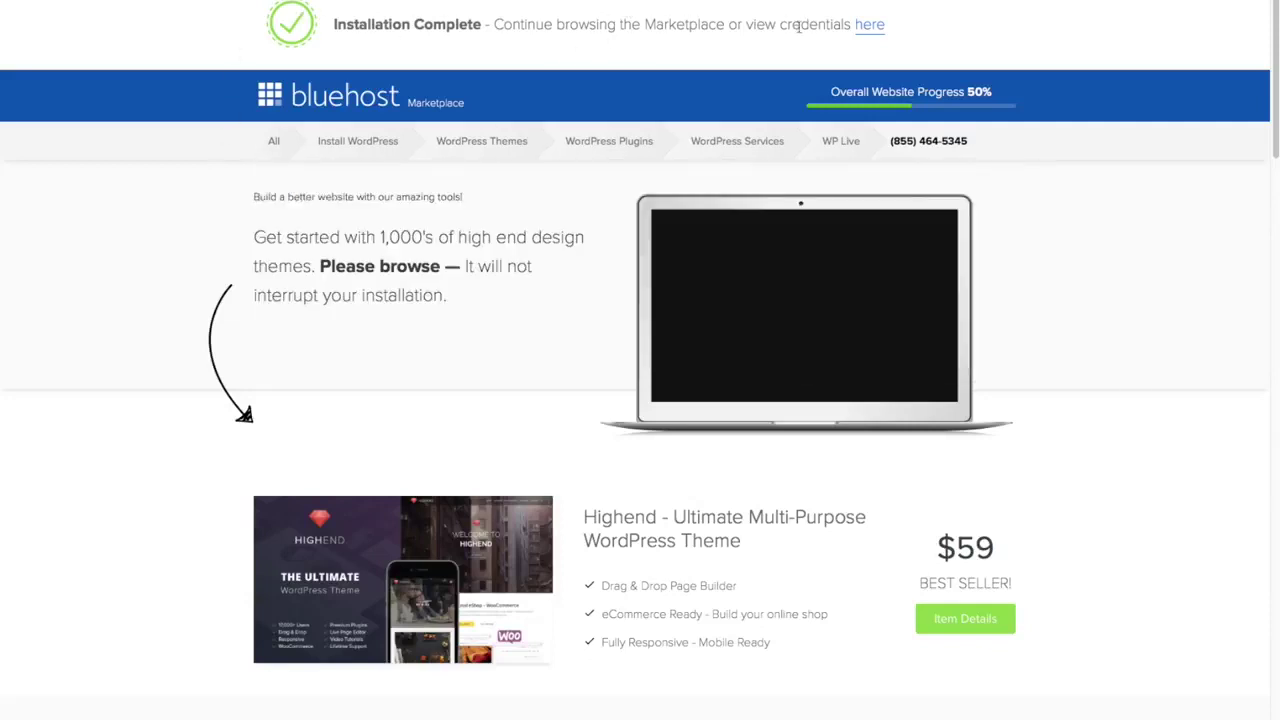
Follow the Installation Complete banner's 'here' link to the site's credentials.
click(870, 26)
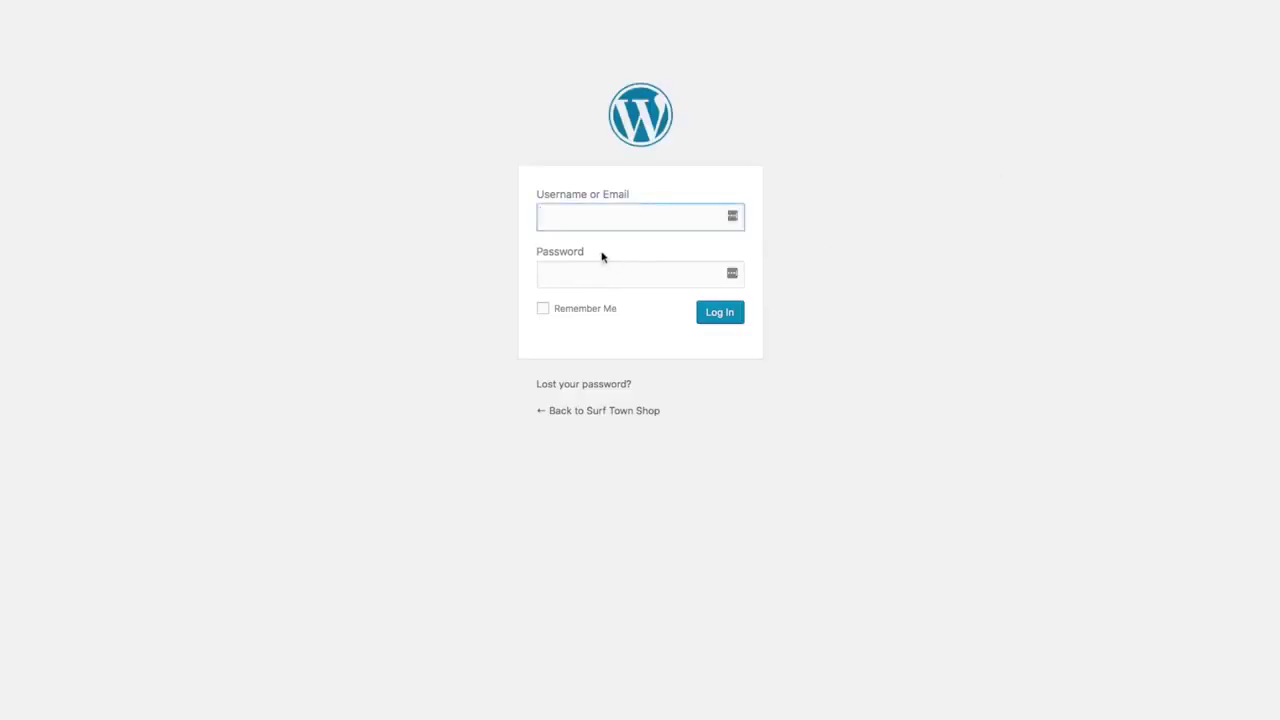
Sign in to the Surf Town Shop wp-admin with the site's username and password.
text(timsurftown)
key(Tab)
text(●●●●●●●●●●●●)
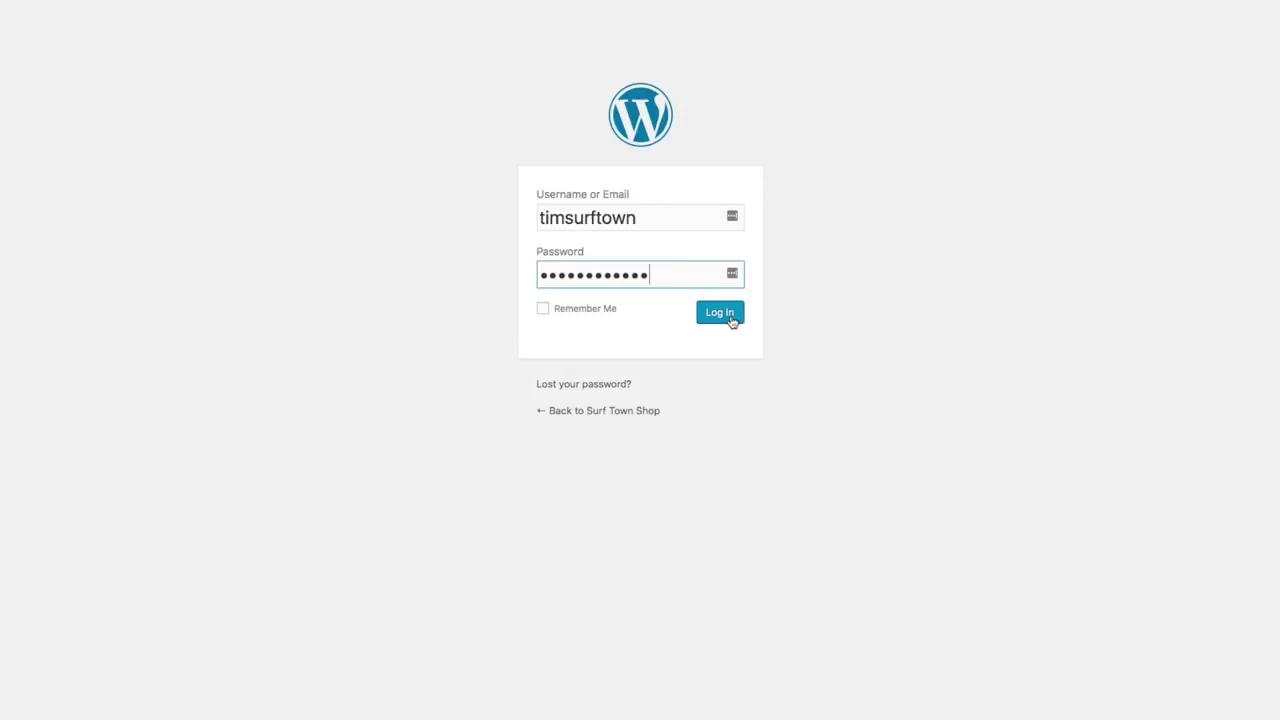
click(721, 313)
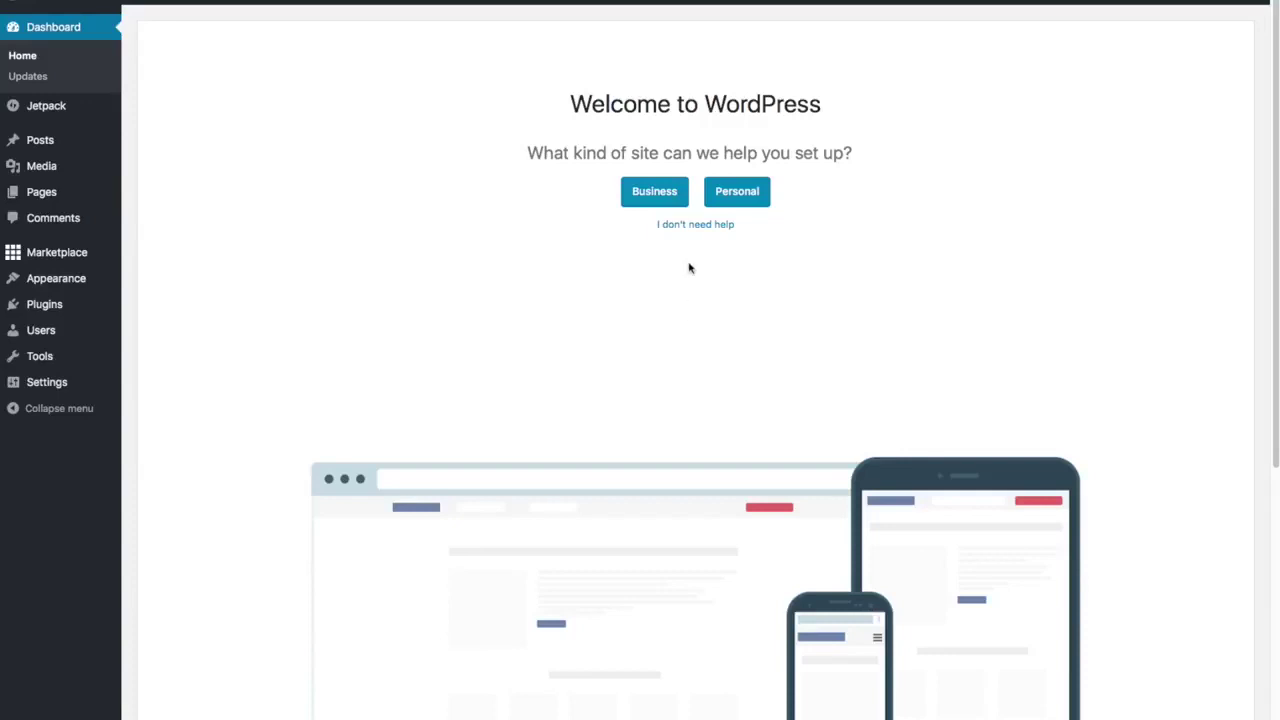
Skip the setup wizard with 'I don't need help' and close the WP Live banner.
click(700, 228)
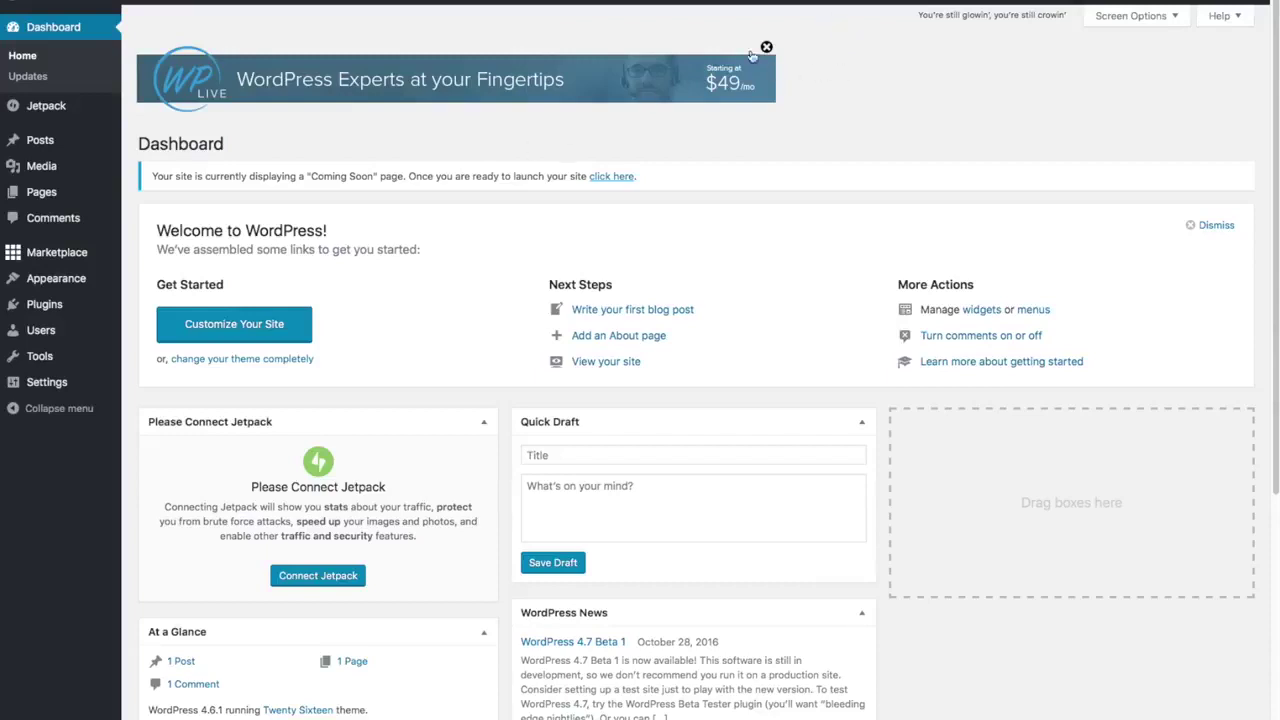
click(767, 47)
click(766, 47)
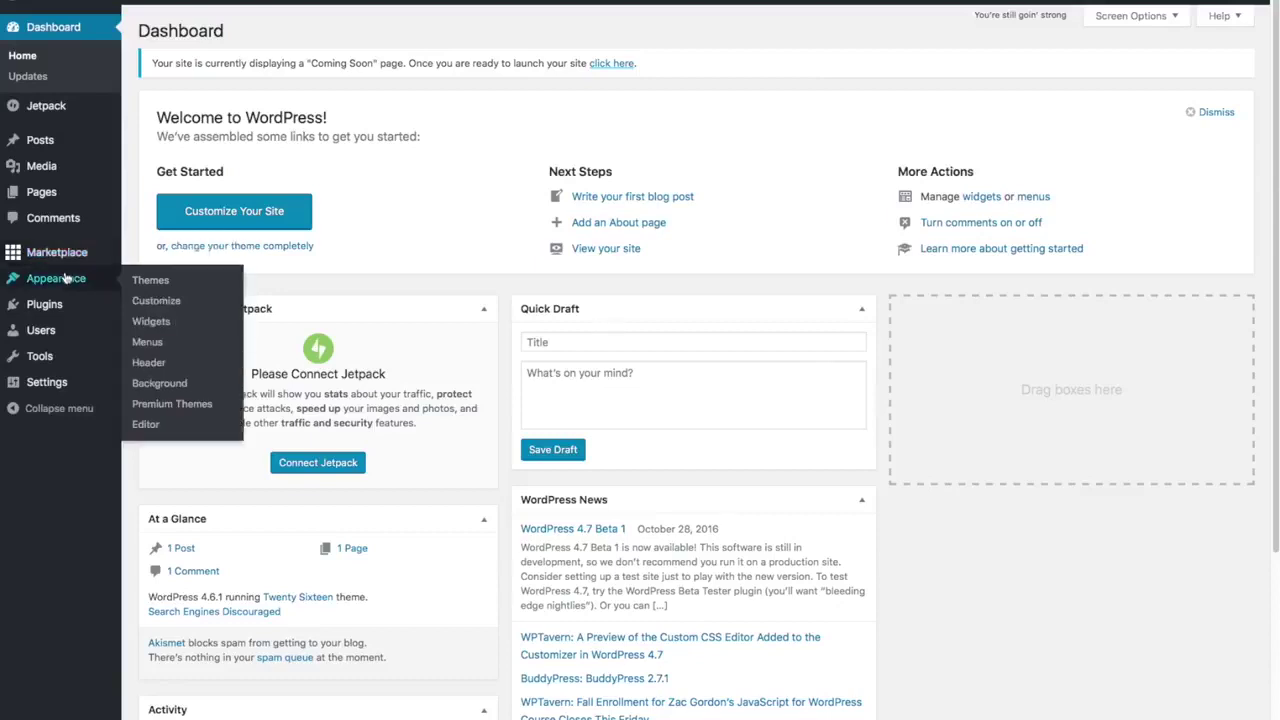
mouse_move(44, 304)
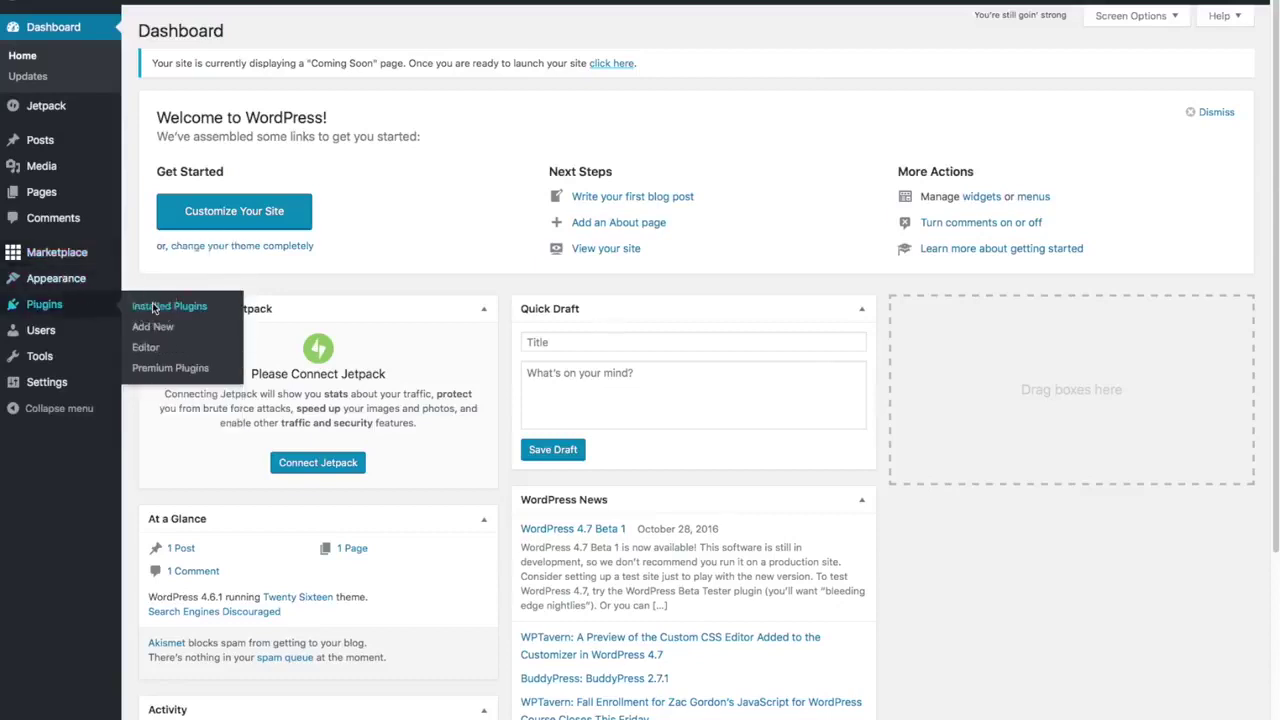
In Installed Plugins, tick the Hello Dolly and MOJO Marketplace checkboxes.
click(153, 306)
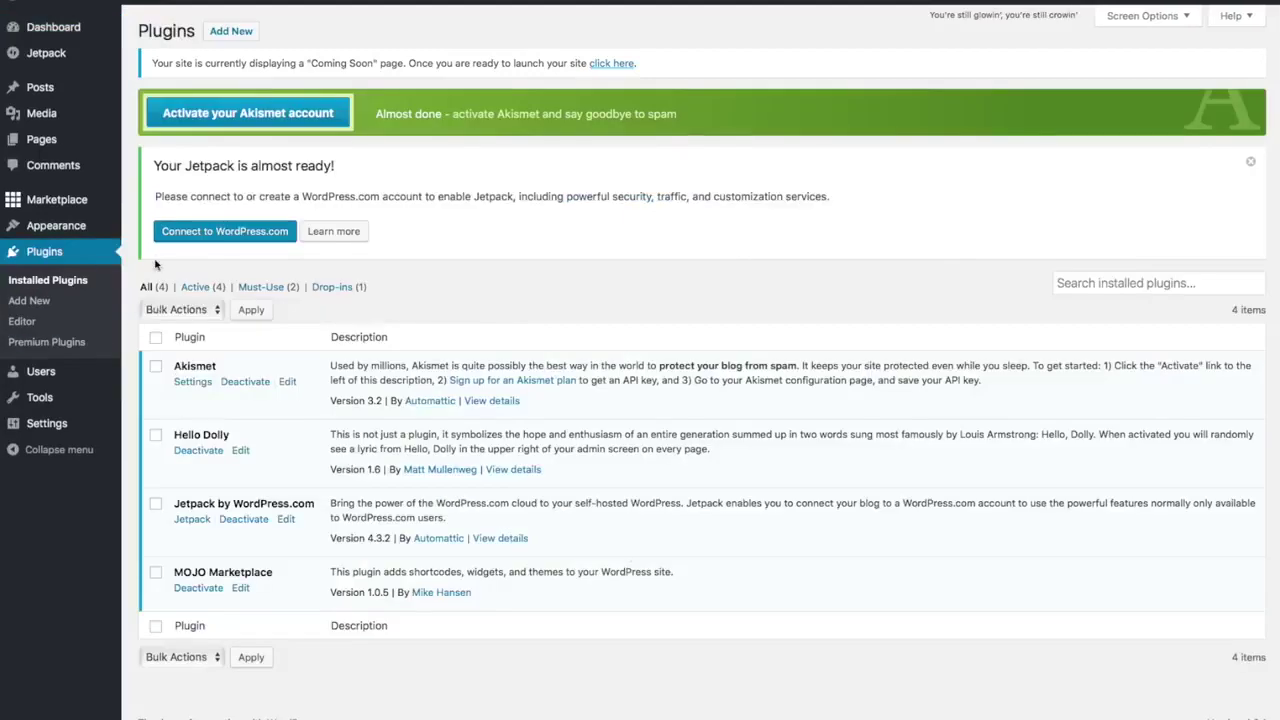
click(186, 431)
click(156, 575)
click(156, 574)
Deactivate the selected Hello Dolly and MOJO Marketplace plugins via Bulk Actions.
click(214, 312)
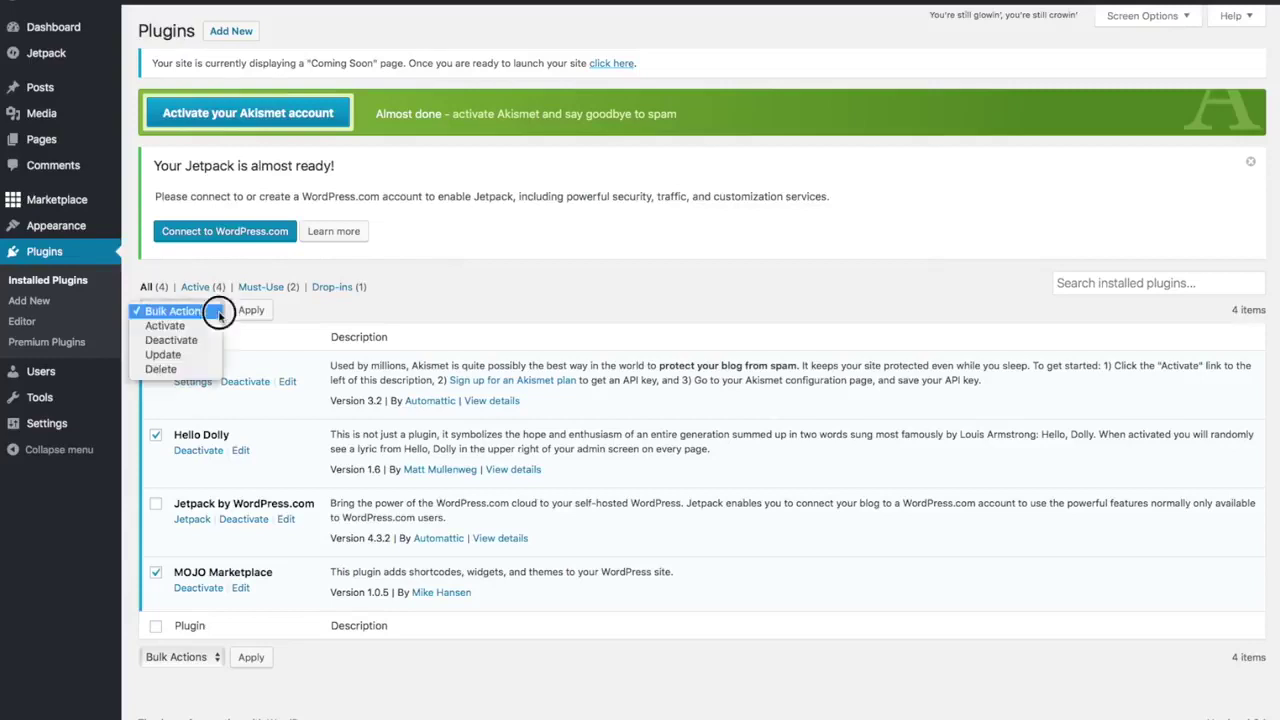
click(205, 340)
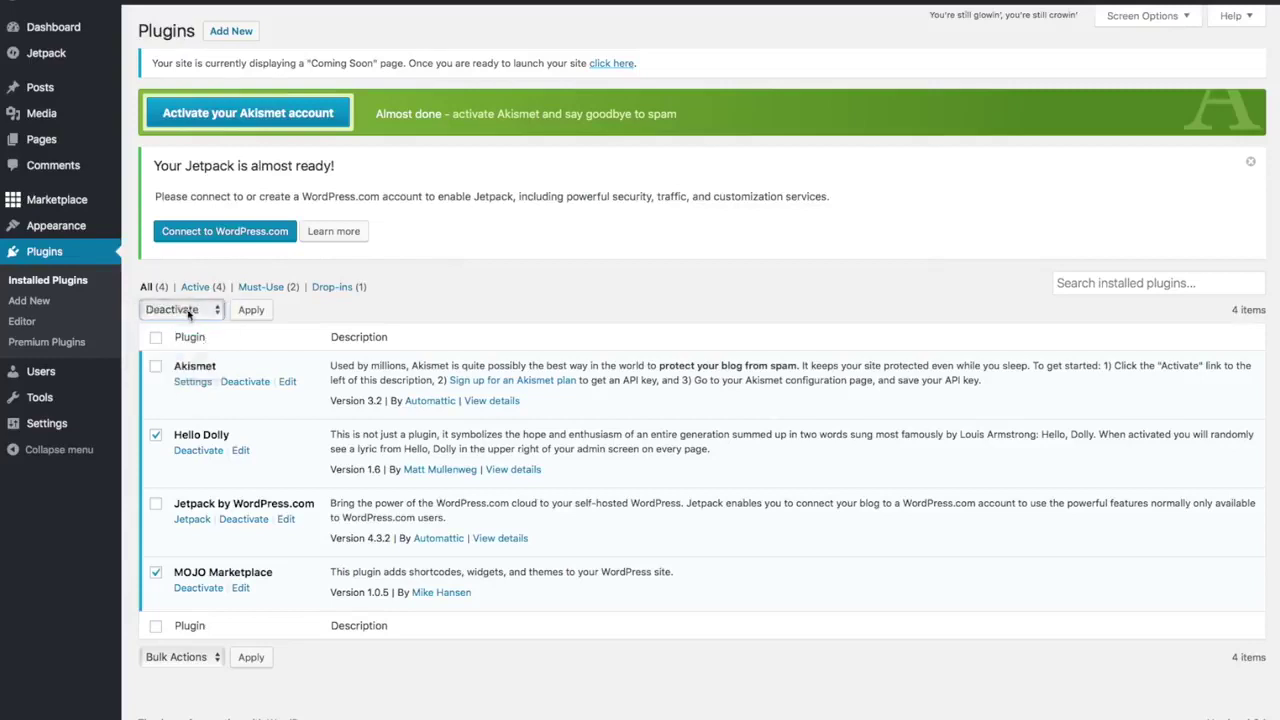
click(264, 310)
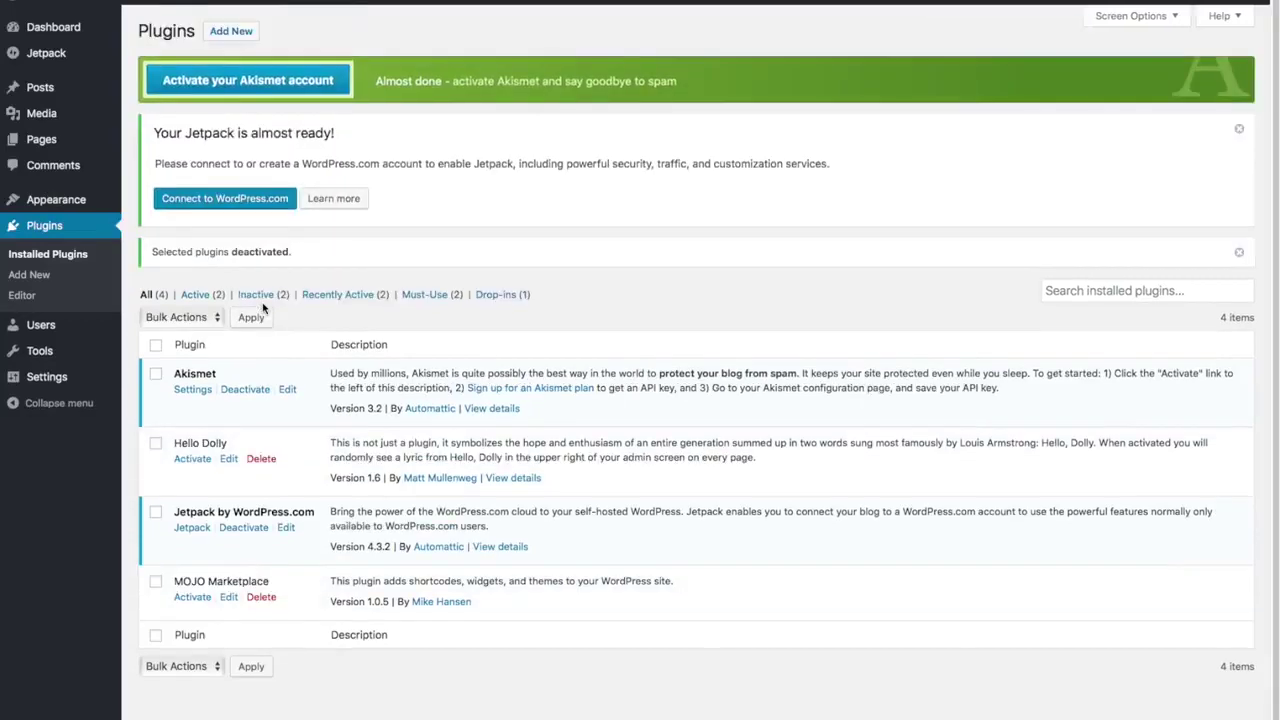
Re-select both plugins and bulk-delete them, confirming the deletion.
click(155, 582)
click(212, 318)
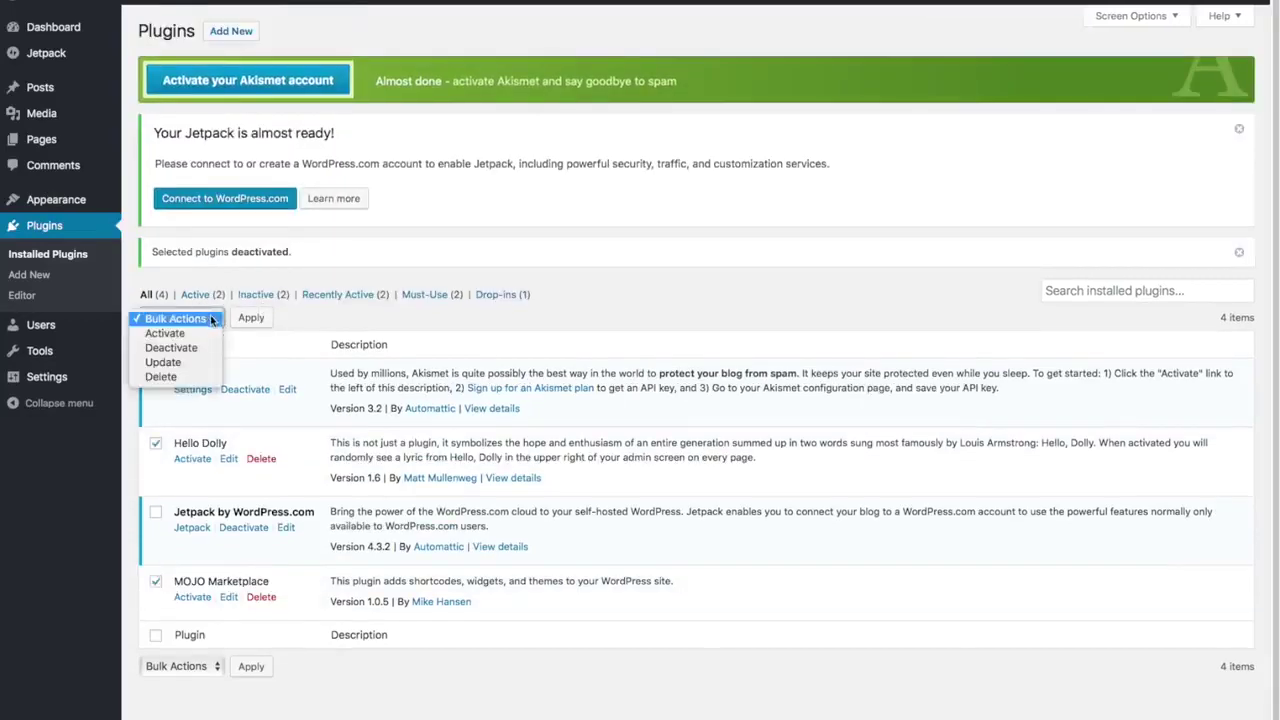
click(168, 376)
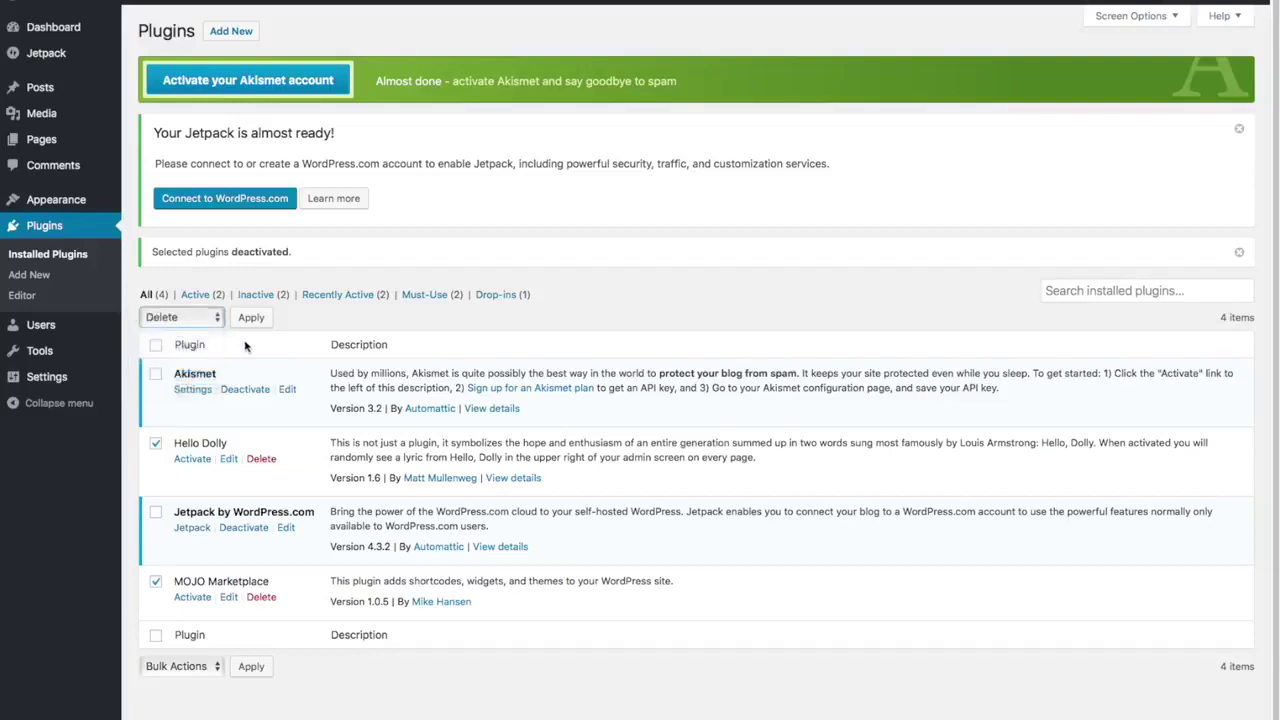
click(252, 318)
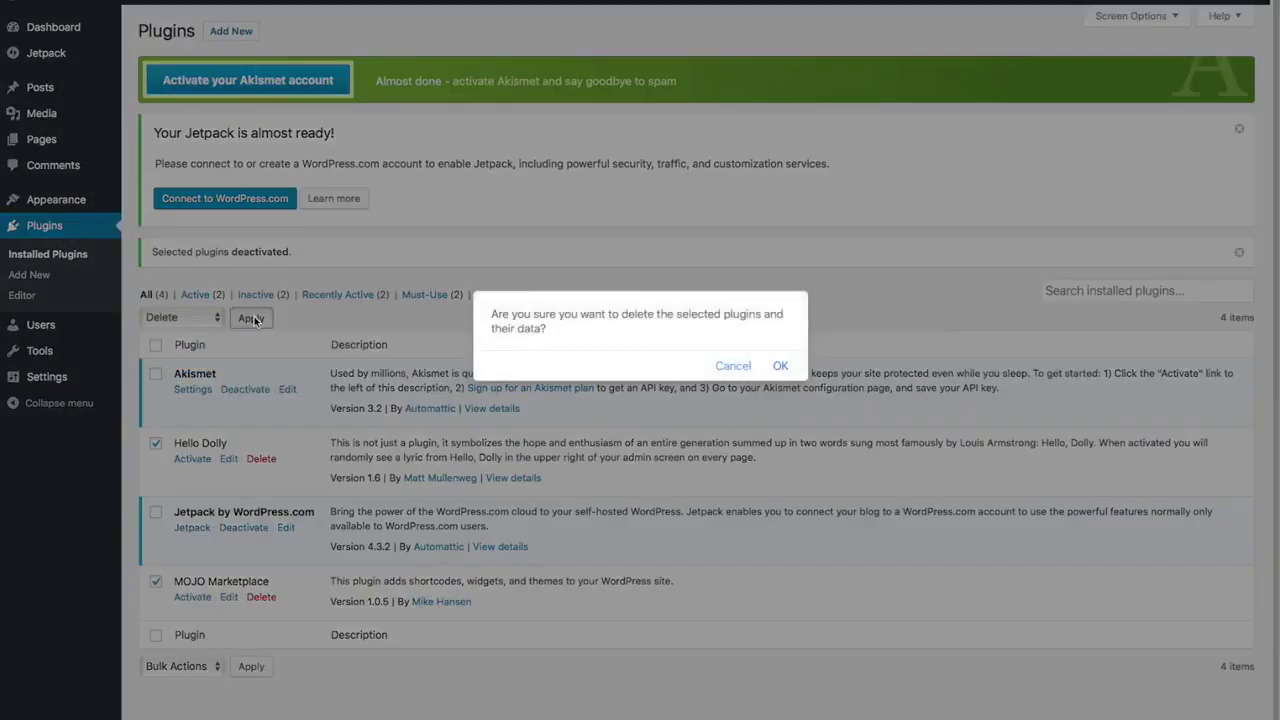
click(781, 366)
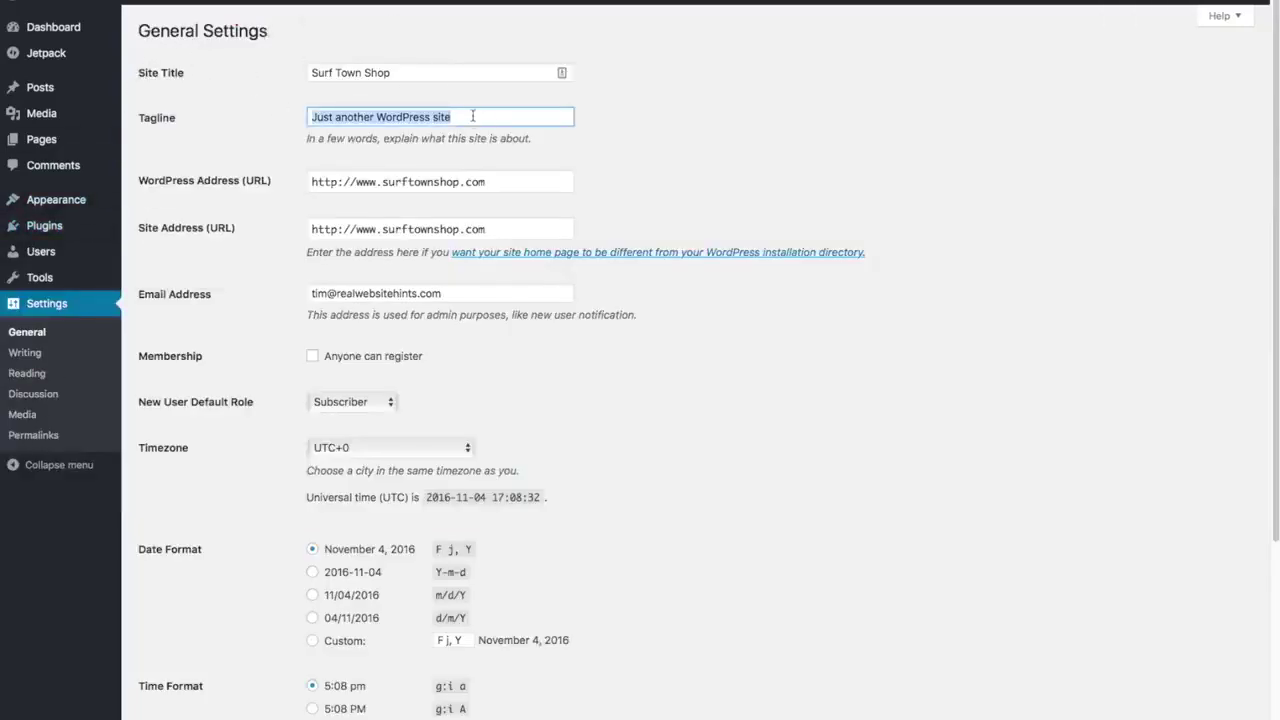
Replace the default tagline with 'Best Surfboard Shop in Surf Town'.
key(BackSpace)
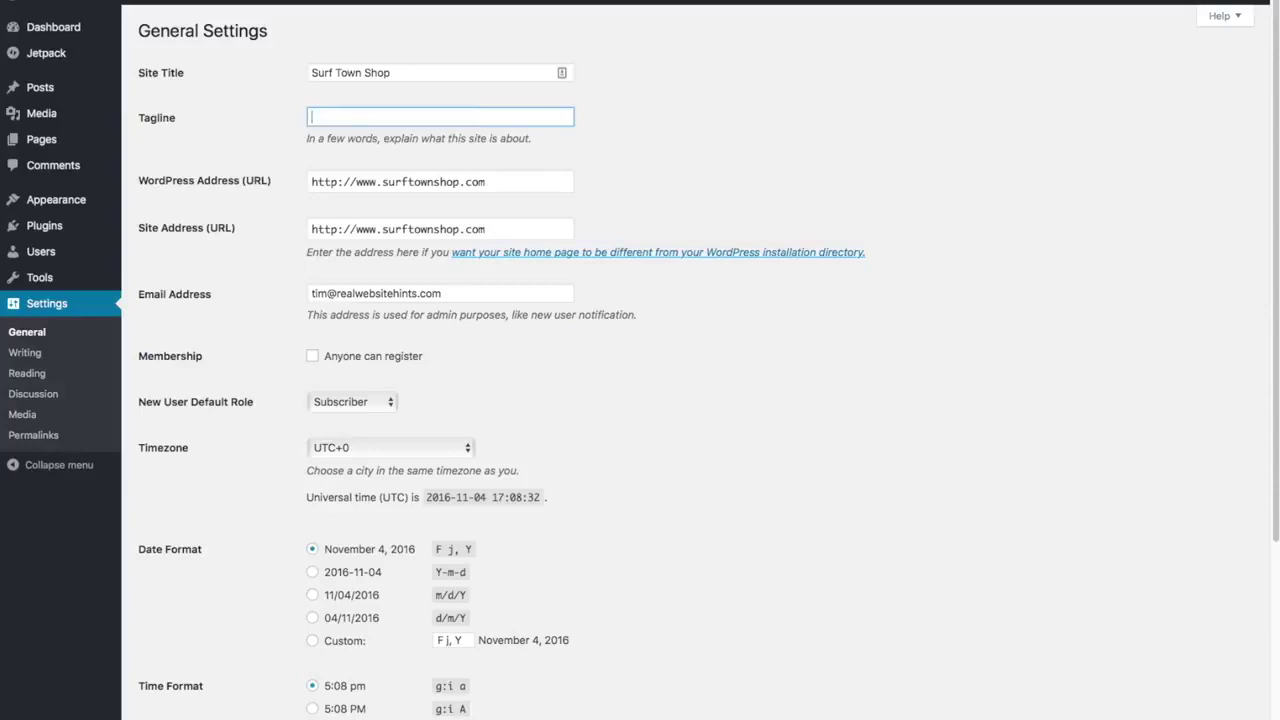
text(Best Surfboard Shop in Surf)
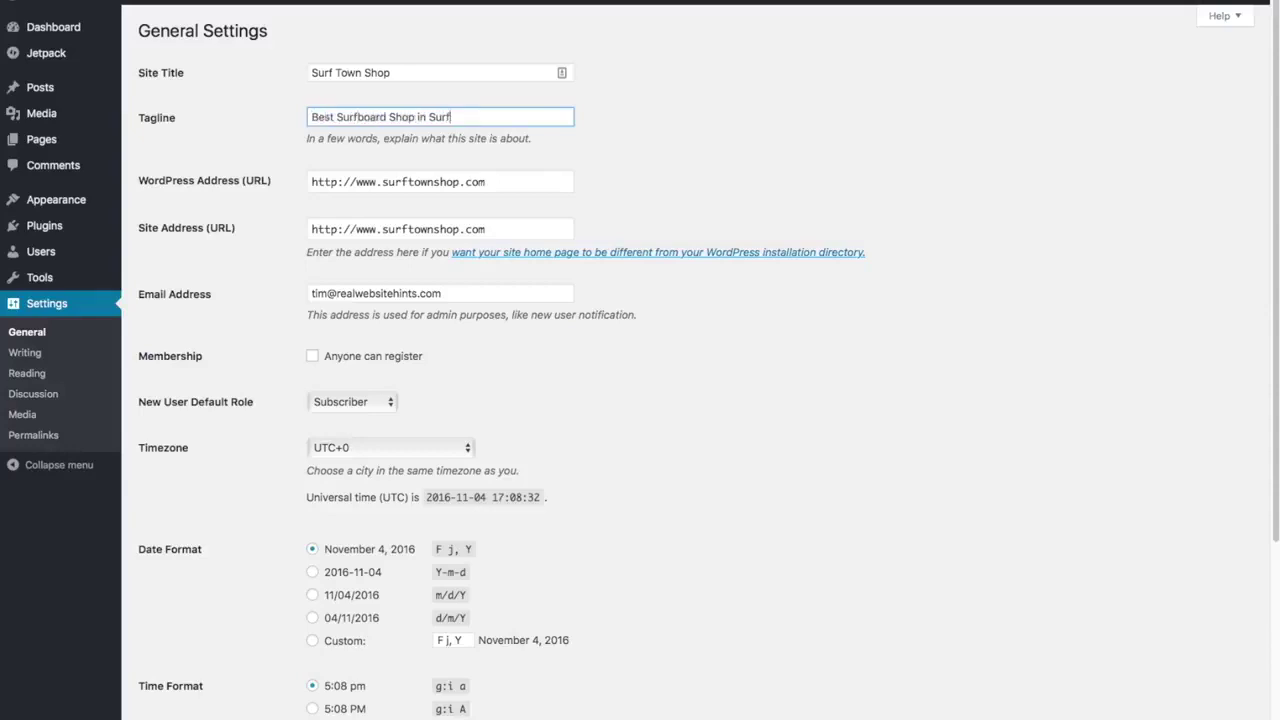
text( Town)
Choose the Post name permalink structure and save the changes.
scroll(651, 209, down, 2)
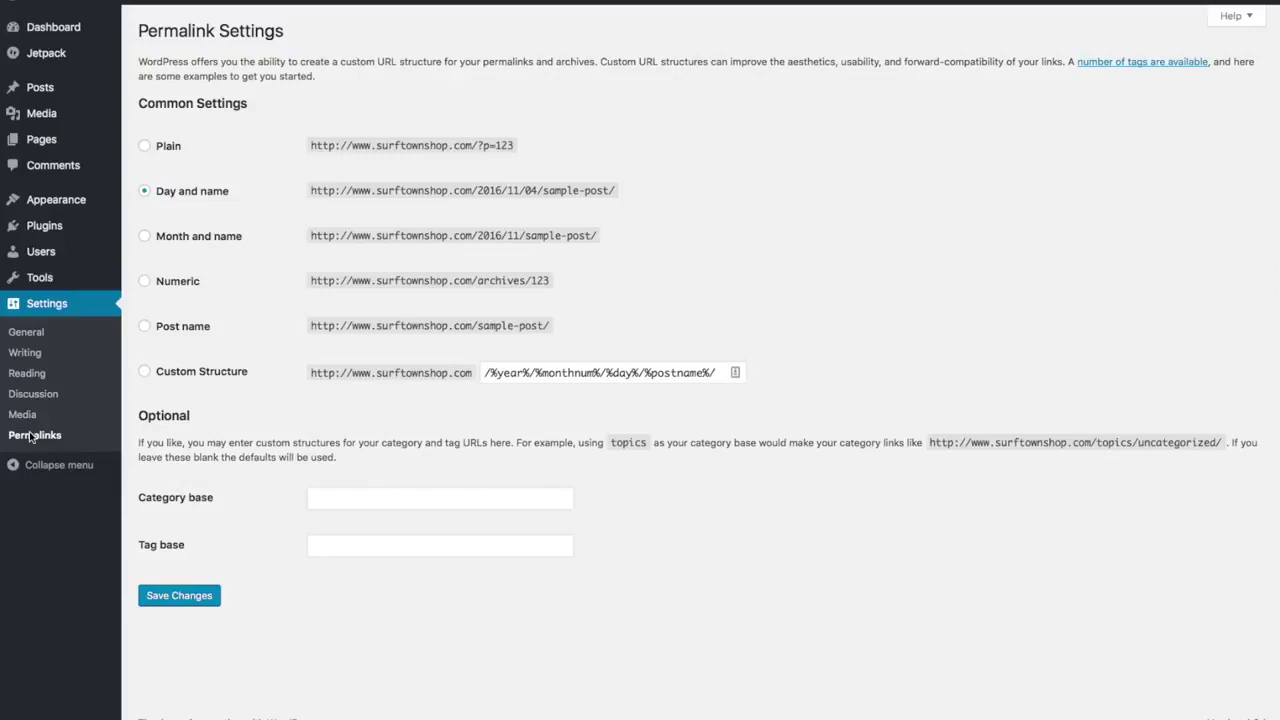
click(145, 327)
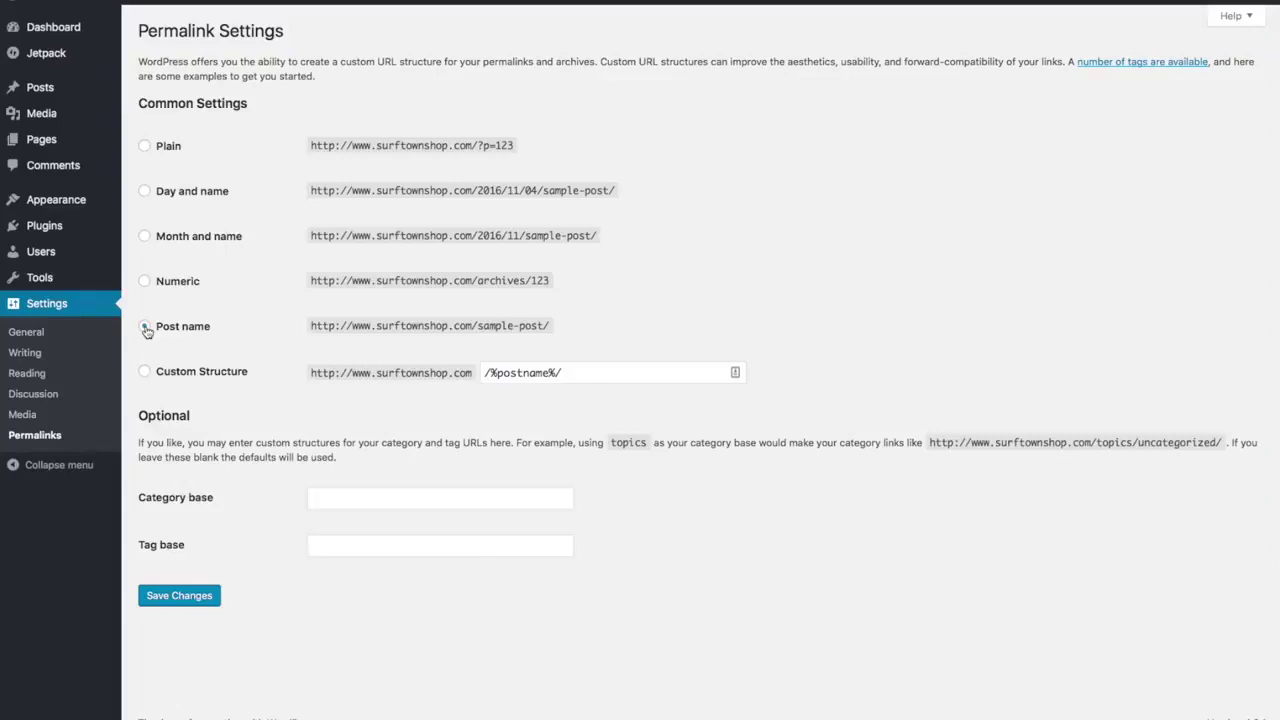
click(145, 329)
click(195, 606)
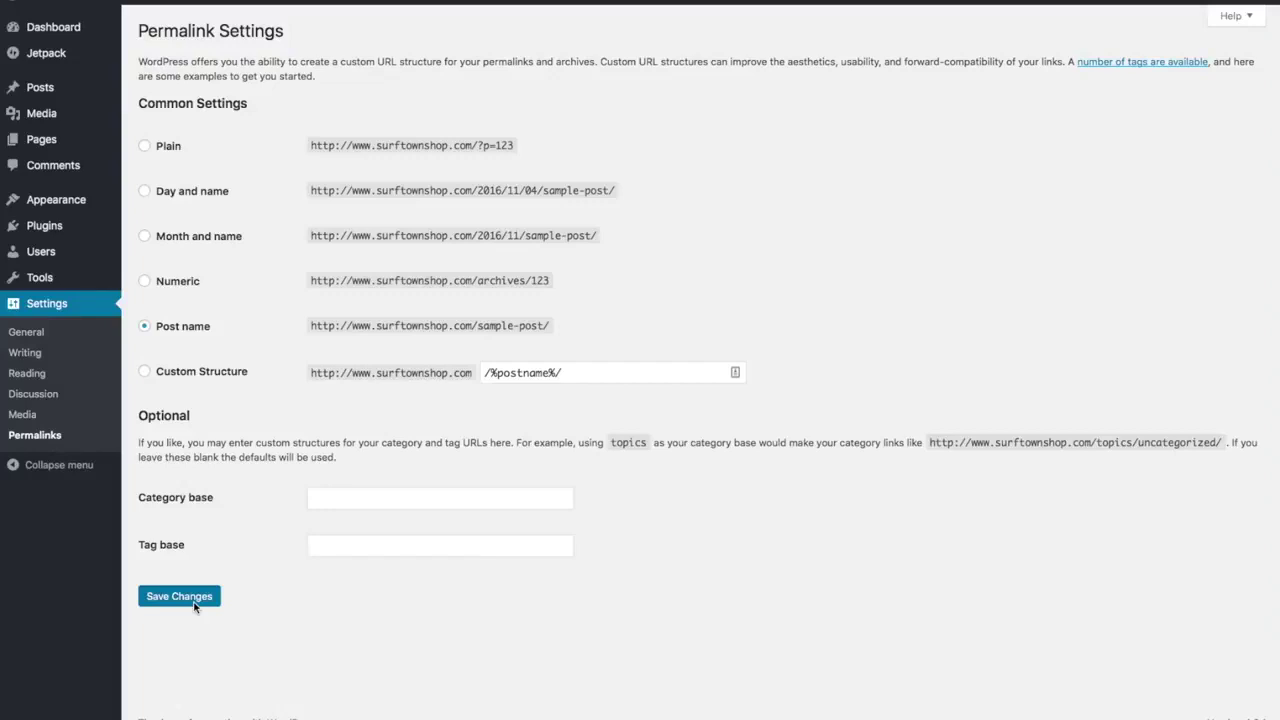